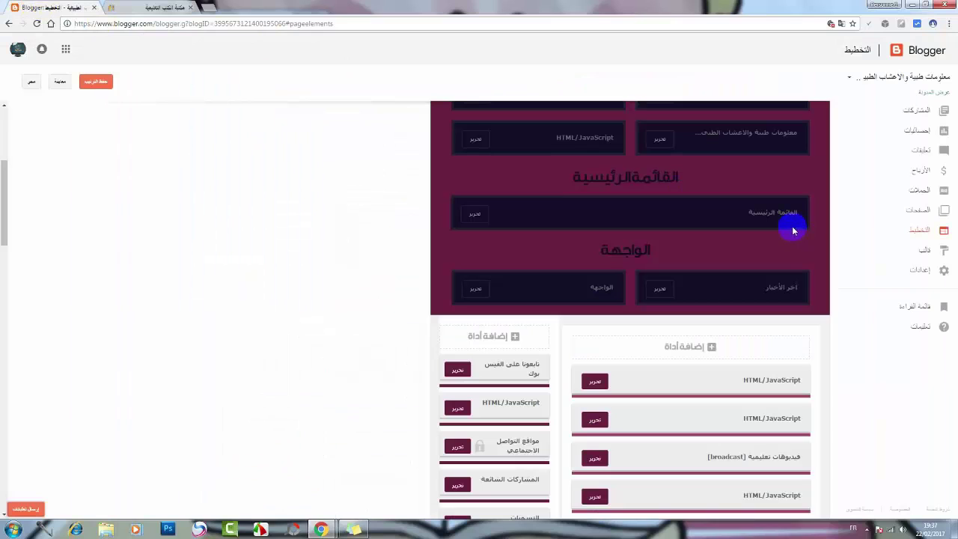
- Open the "القائمة الرئيسية" link list gadget for editing and start entering a new site name
click(470, 215)
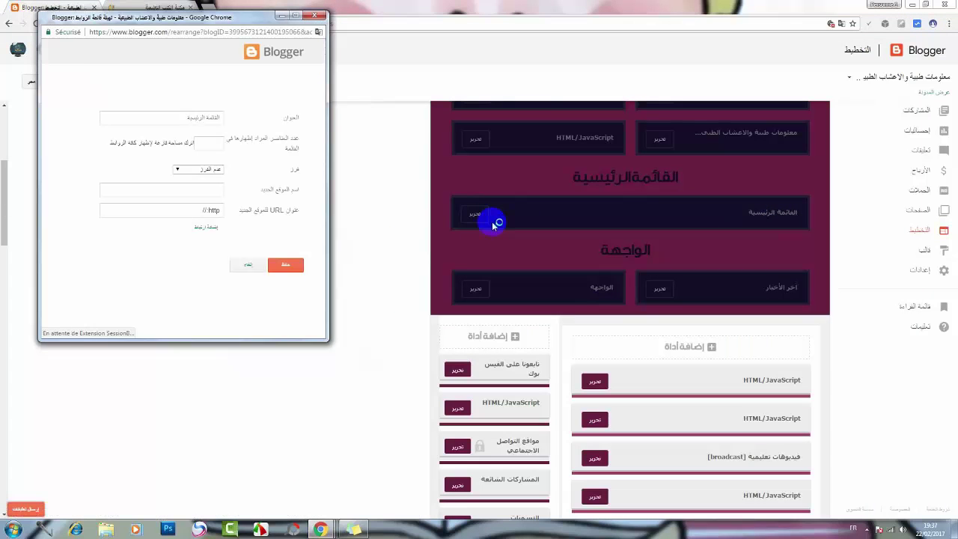
drag(253, 19, 371, 89)
click(319, 261)
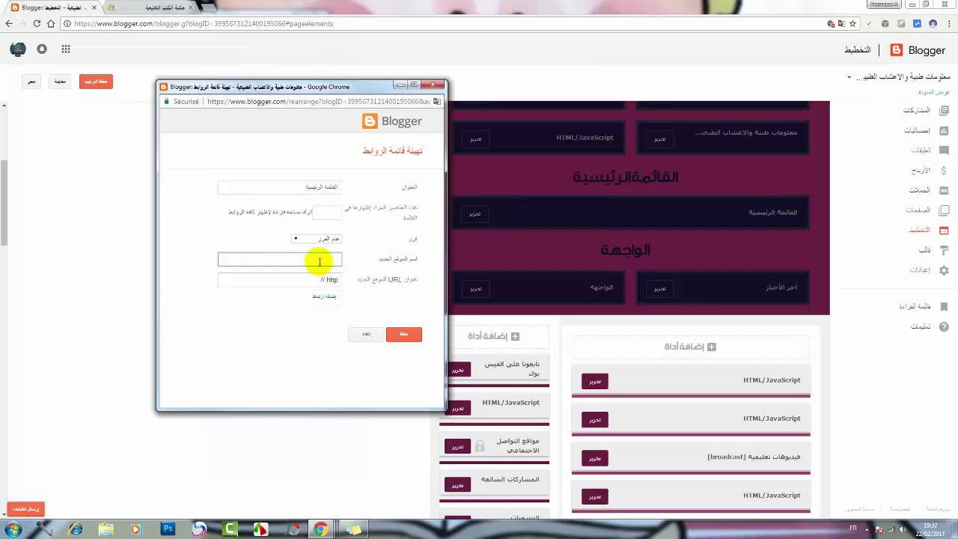
text(hpthshj)
key(BackSpace)
key(BackSpace)
key(BackSpace)
key(BackSpace)
key(BackSpace)
key(BackSpace)
key(BackSpace)
text(اعشاب طبية)
text(فروض)
click(310, 278)
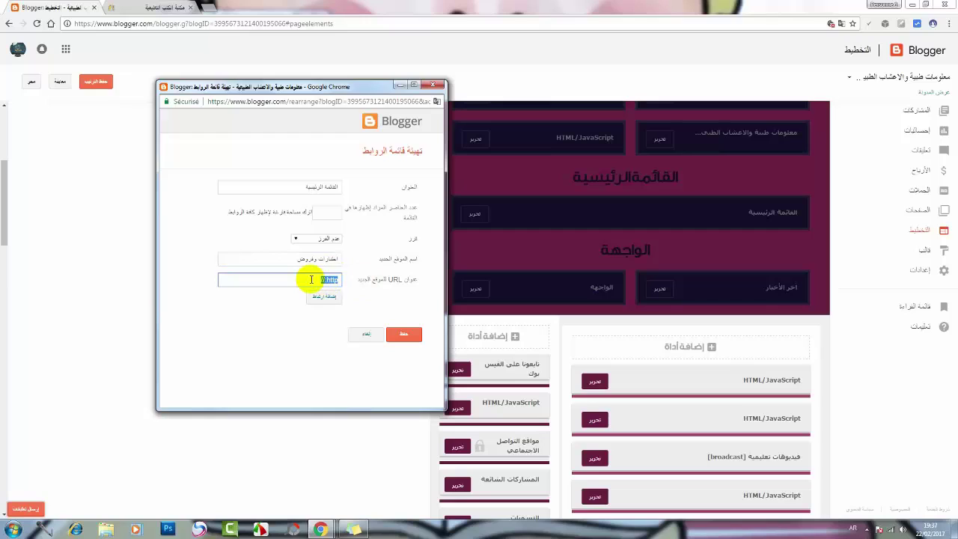
key(BackSpace)
text(www.google.com)
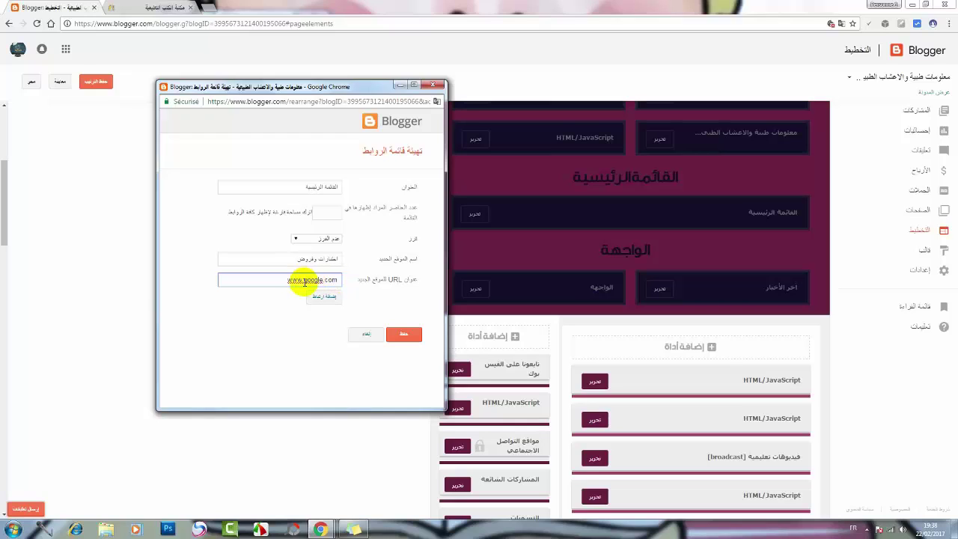
drag(340, 279, 327, 295)
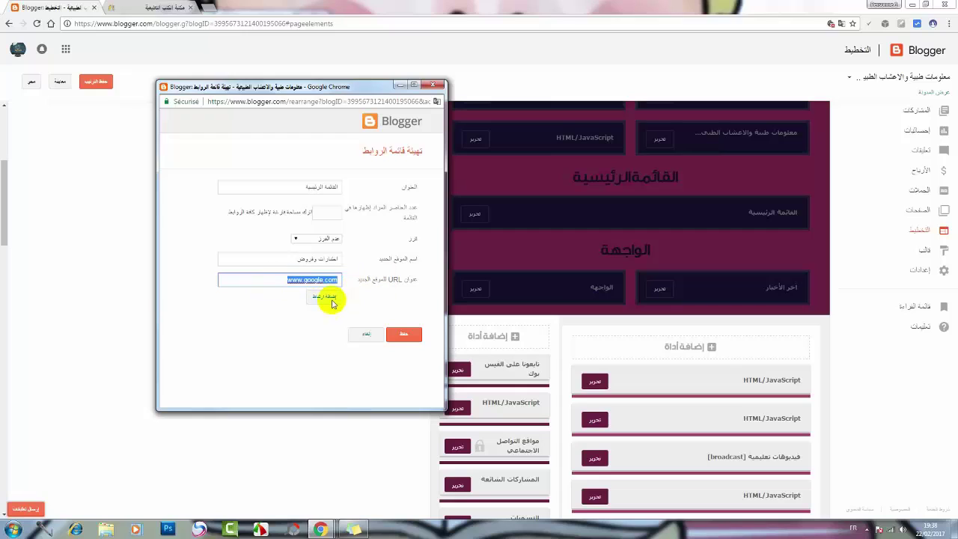
click(327, 298)
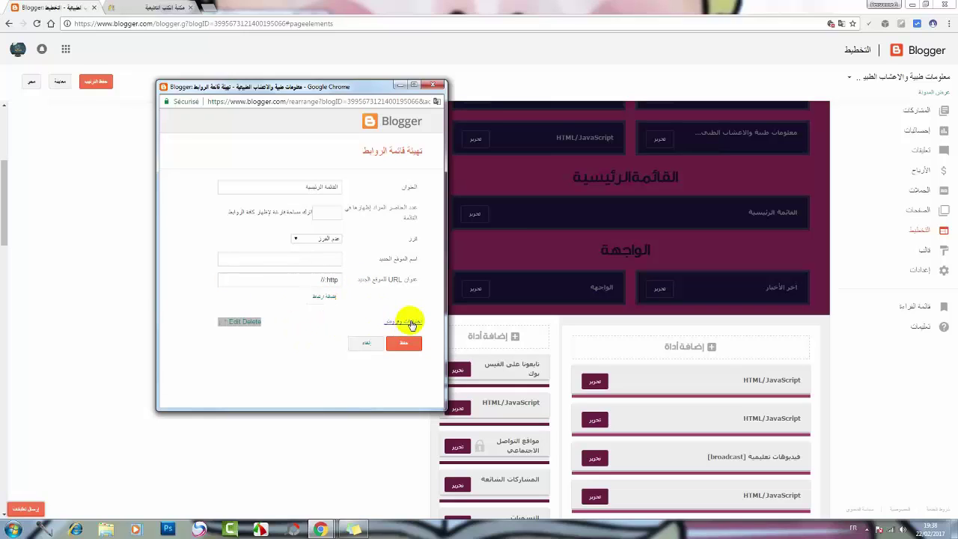
- Switch to the thebooksarabic blog and examine the submenu under "فروض وإختبارت"
click(402, 342)
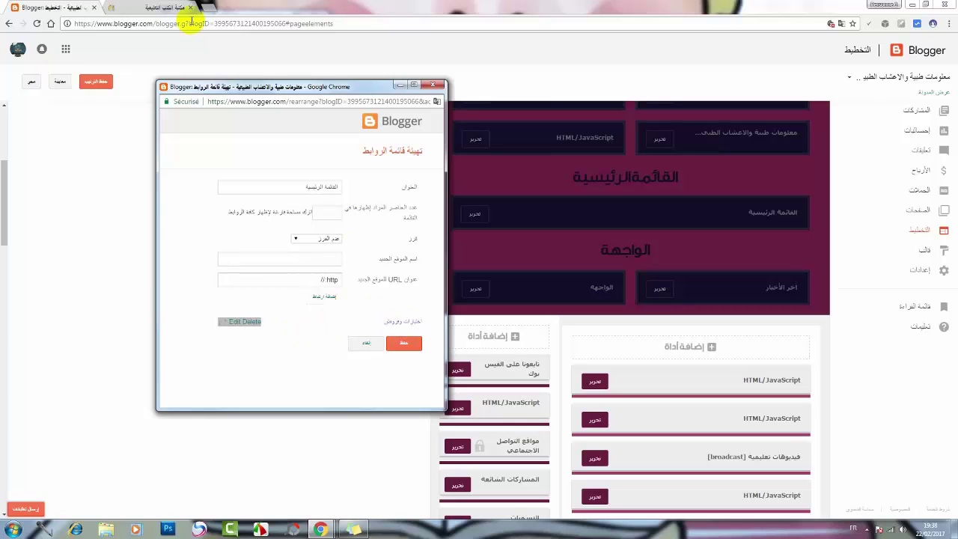
click(168, 7)
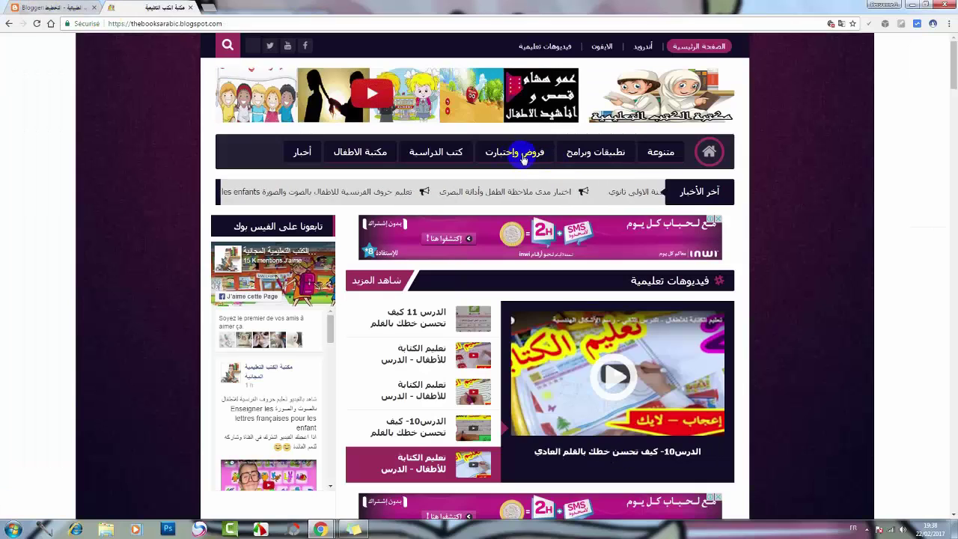
mouse_move(519, 155)
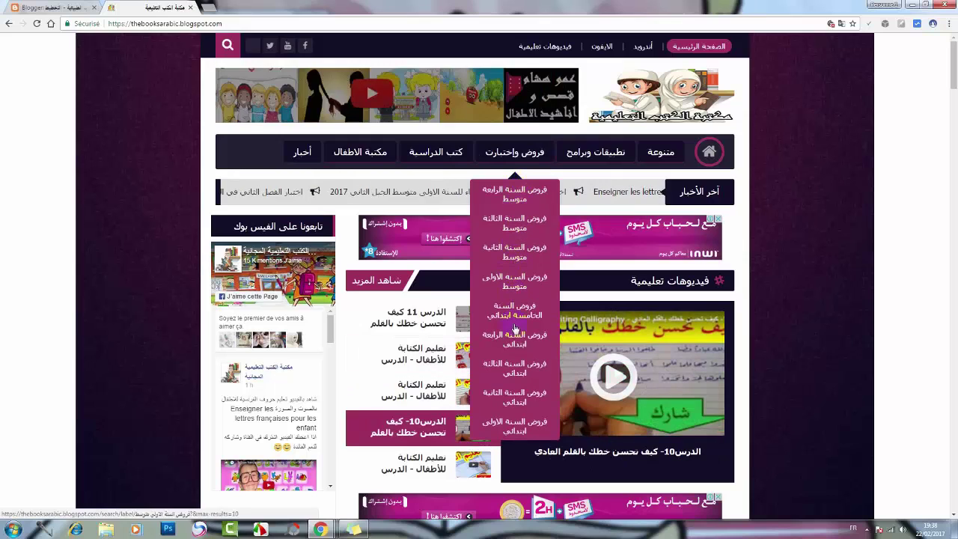
- Return to the Blogger layout, close the empty HTML/JavaScript configuration window and reposition the link list window
click(47, 7)
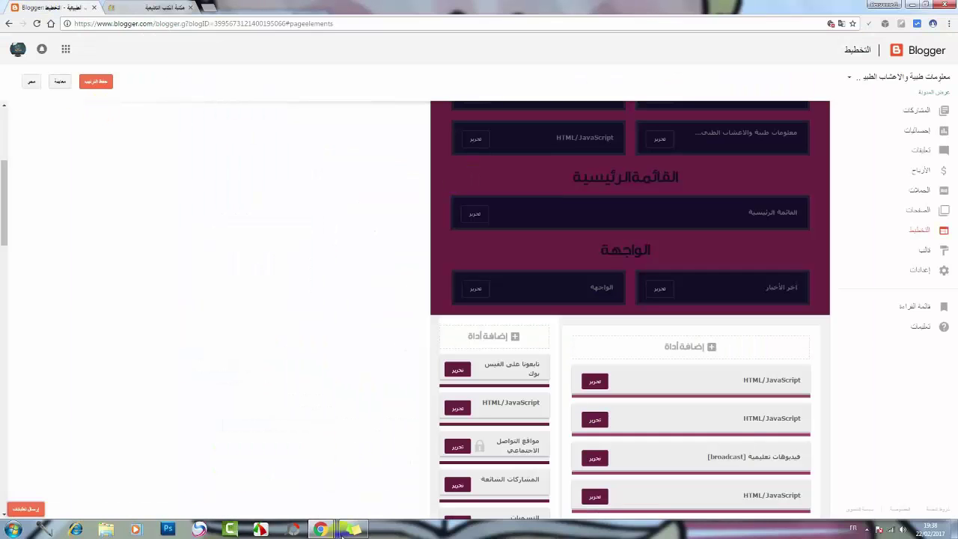
mouse_move(320, 520)
click(416, 458)
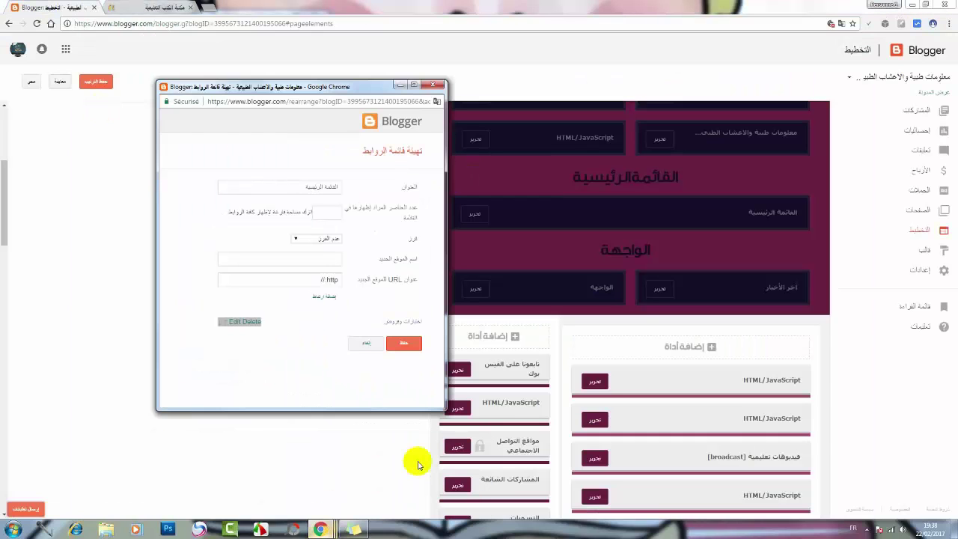
mouse_move(320, 529)
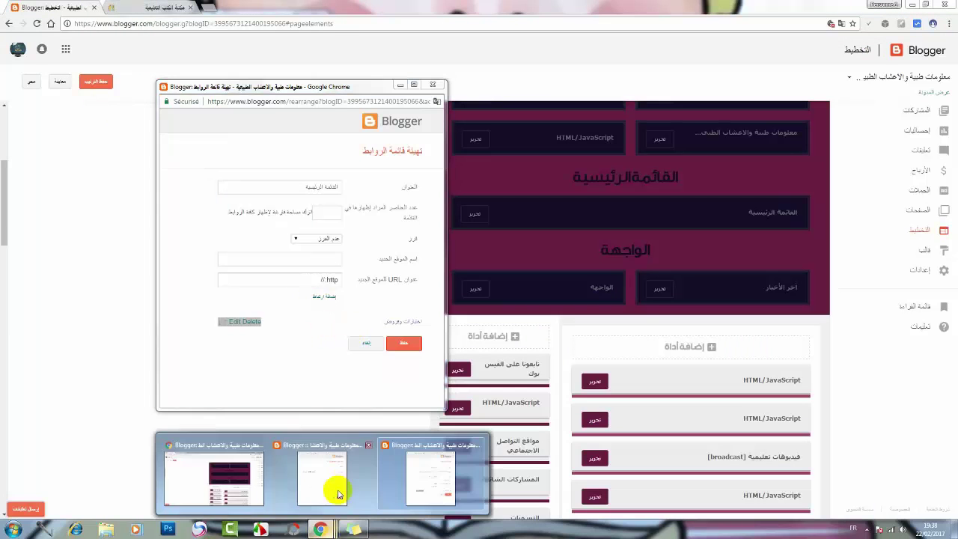
click(347, 480)
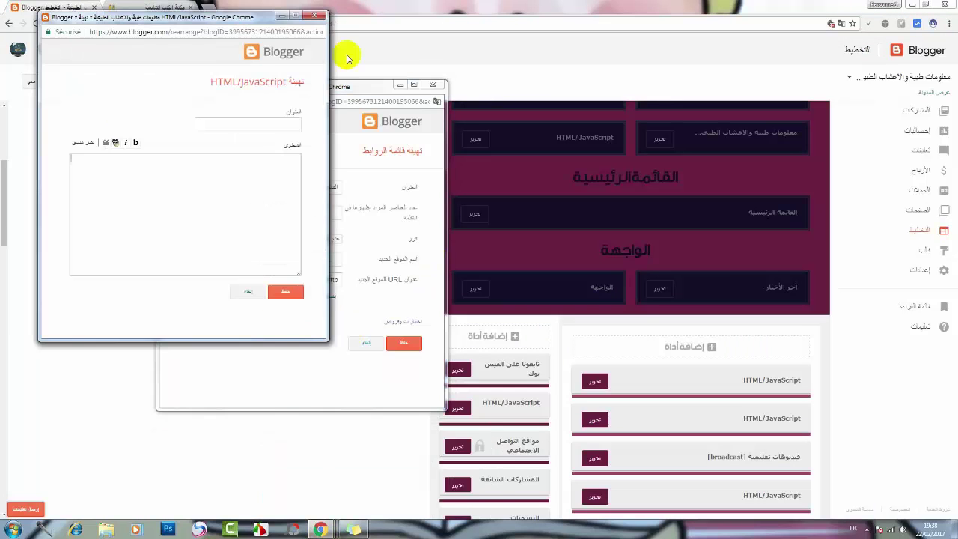
click(317, 18)
drag(349, 88, 554, 82)
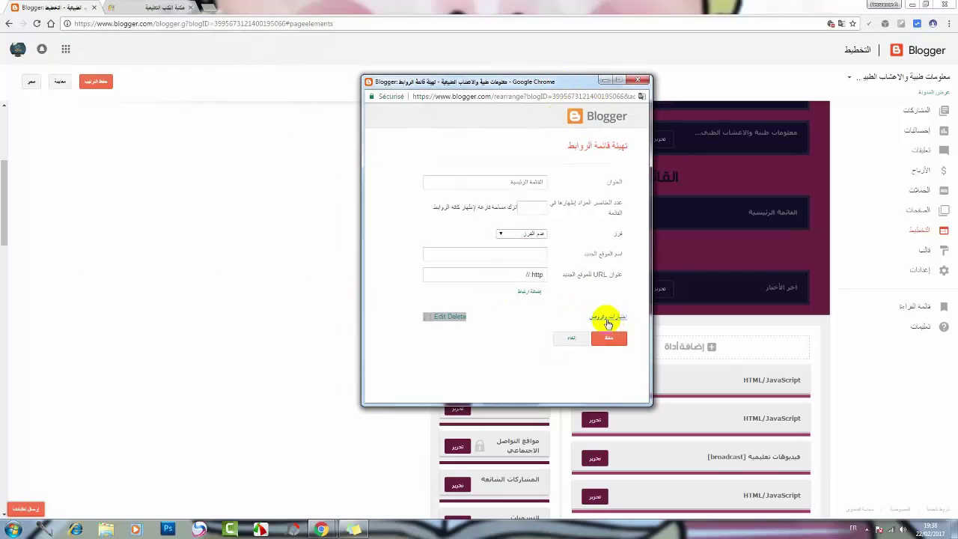
- Check the "فروض وإختبارت" dropdown on the example blog once more, and go back to the link list window
click(135, 5)
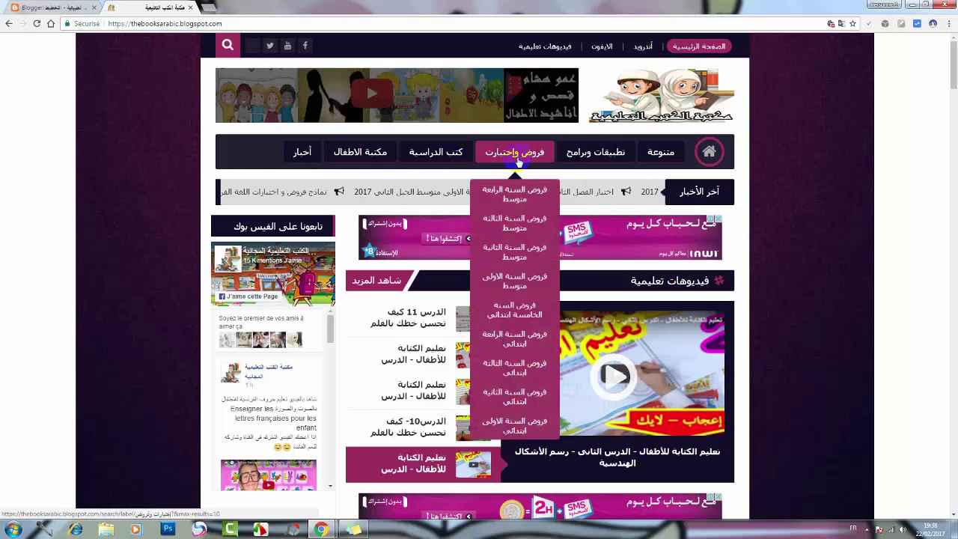
click(60, 7)
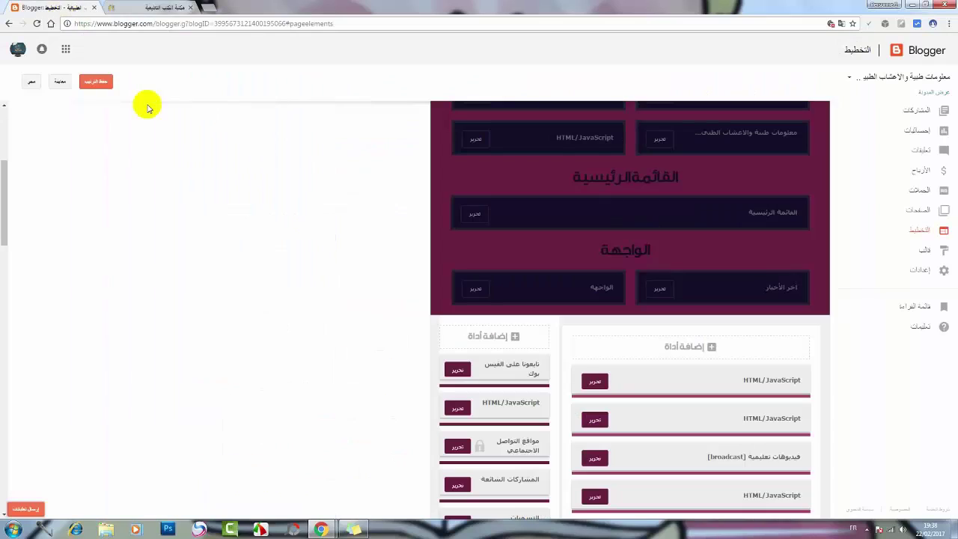
mouse_move(320, 528)
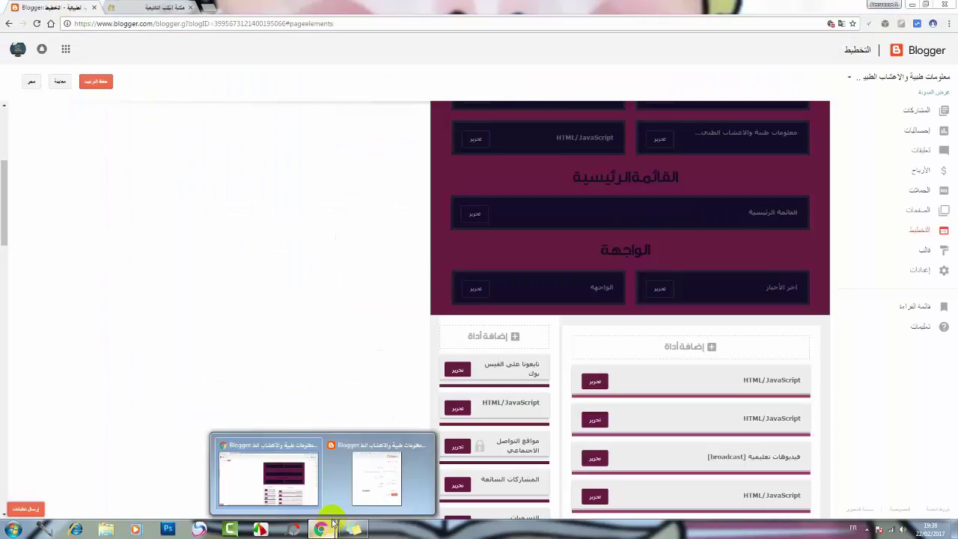
click(356, 487)
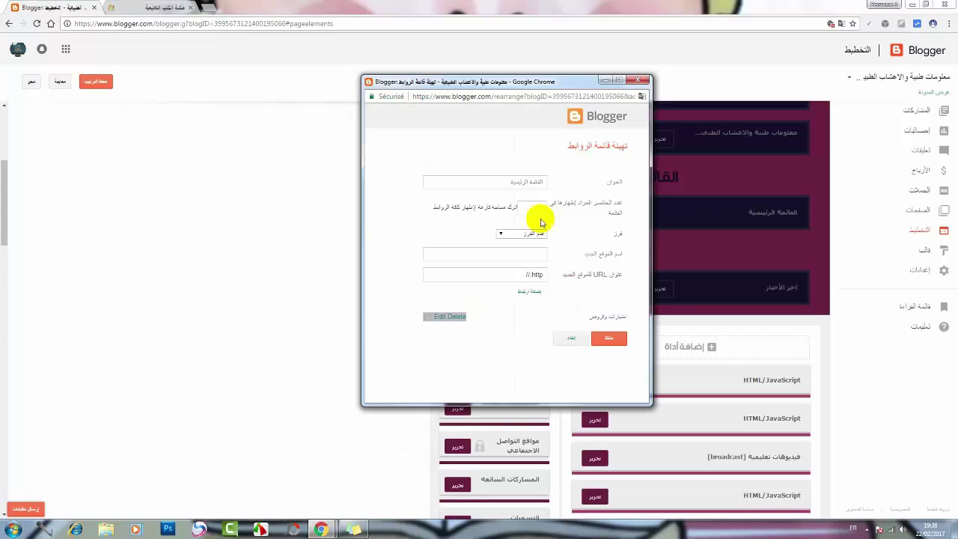
click(523, 253)
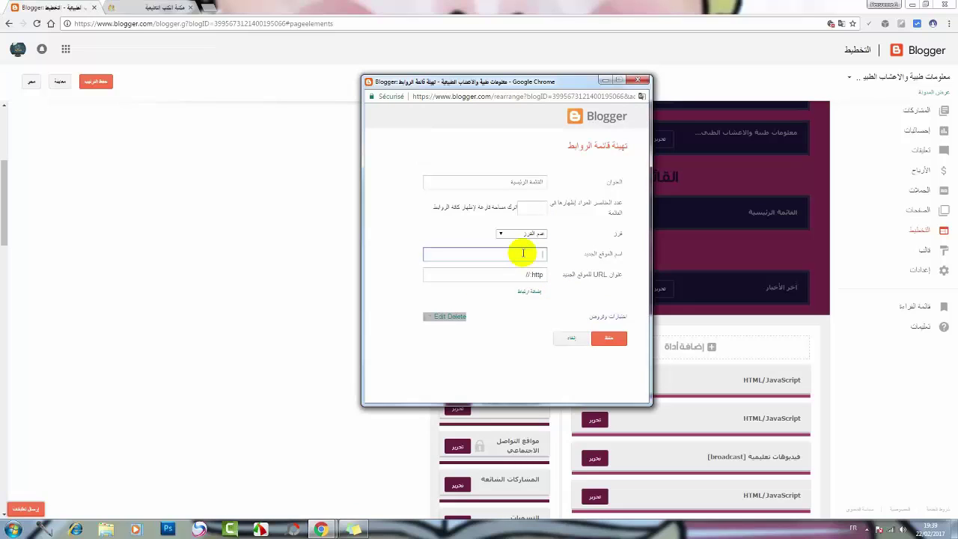
text(hgsx hgenk d)
key(BackSpace)
key(BackSpace)
key(BackSpace)
key(BackSpace)
key(BackSpace)
key(BackSpace)
key(BackSpace)
key(BackSpace)
key(BackSpace)
key(BackSpace)
key(BackSpace)
key(BackSpace)
text(hgsx hgenk d)
key(BackSpace)
key(BackSpace)
key(BackSpace)
key(BackSpace)
key(BackSpace)
key(BackSpace)
key(BackSpace)
key(BackSpace)
key(BackSpace)
key(BackSpace)
key(BackSpace)
key(BackSpace)
- Enter "-السنة الثانوية" as the new site name, with a leading dash for a submenu item
text(ال)
text(سه الت)
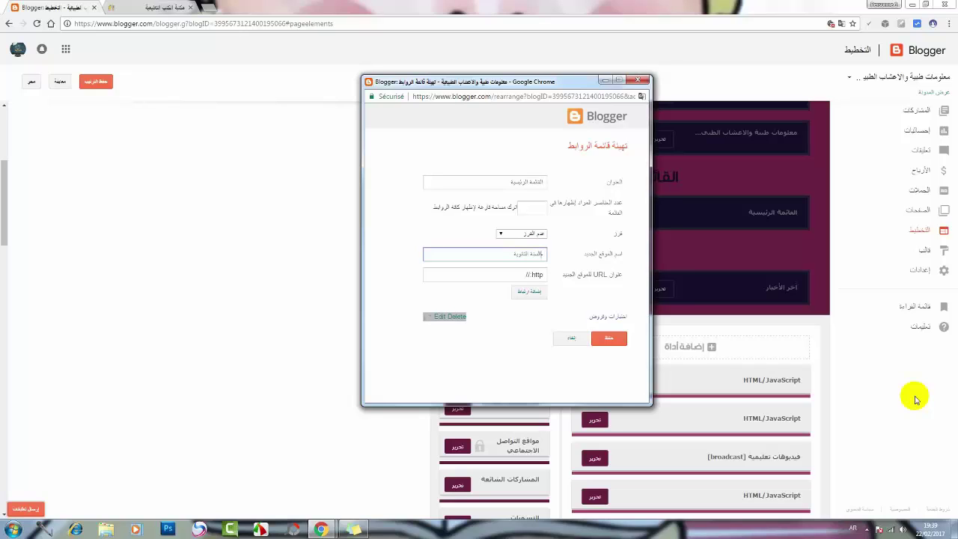
text(--------)
key(BackSpace)
key(BackSpace)
key(BackSpace)
key(BackSpace)
key(BackSpace)
key(BackSpace)
key(BackSpace)
key(BackSpace)
text(ل)
key(BackSpace)
text(ب)
key(BackSpace)
text(6)
key(BackSpace)
text(ب)
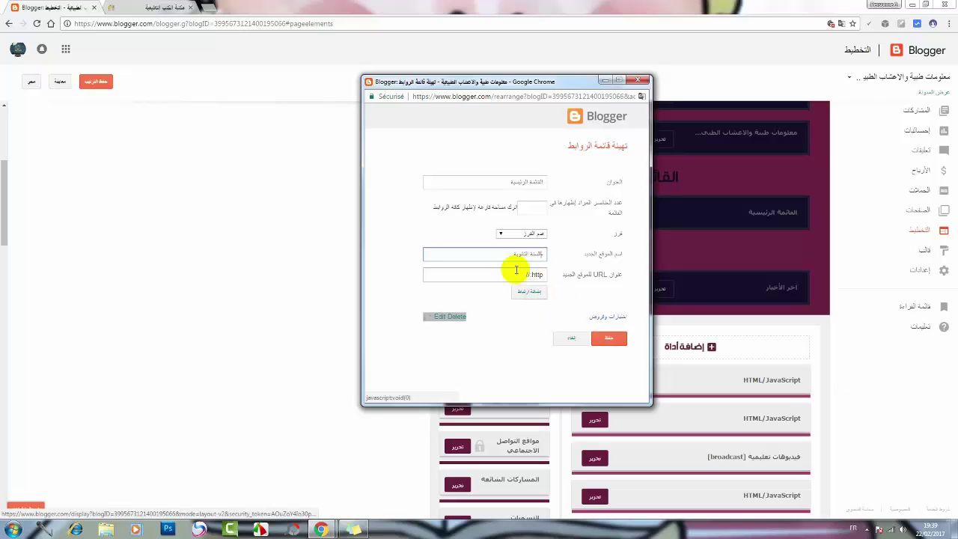
- Copy the link address of the "إختبارات وفروض" label from the "التسميات" list on the thebooksarabic blog
click(566, 273)
double_click(526, 277)
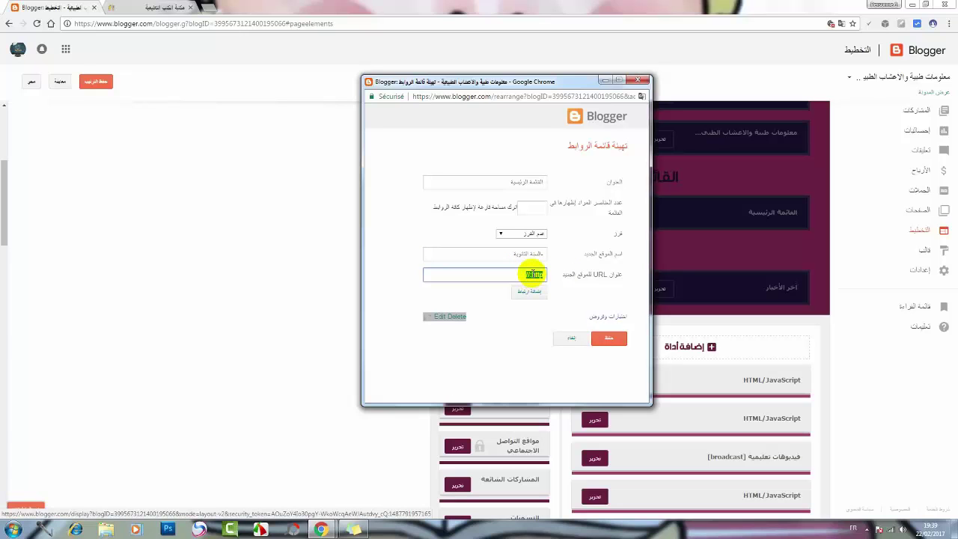
click(128, 7)
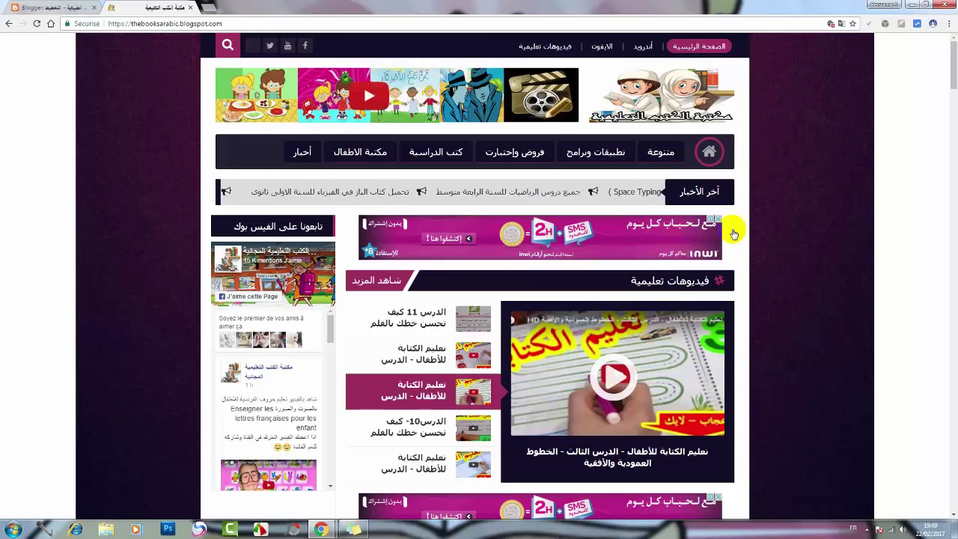
scroll(943, 96, down, 2)
scroll(459, 225, down, 10)
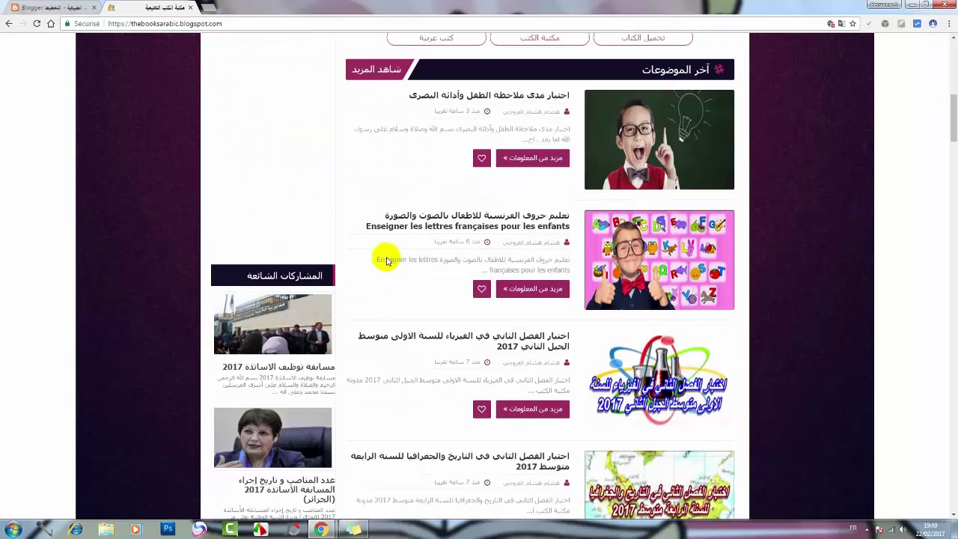
scroll(374, 255, down, 8)
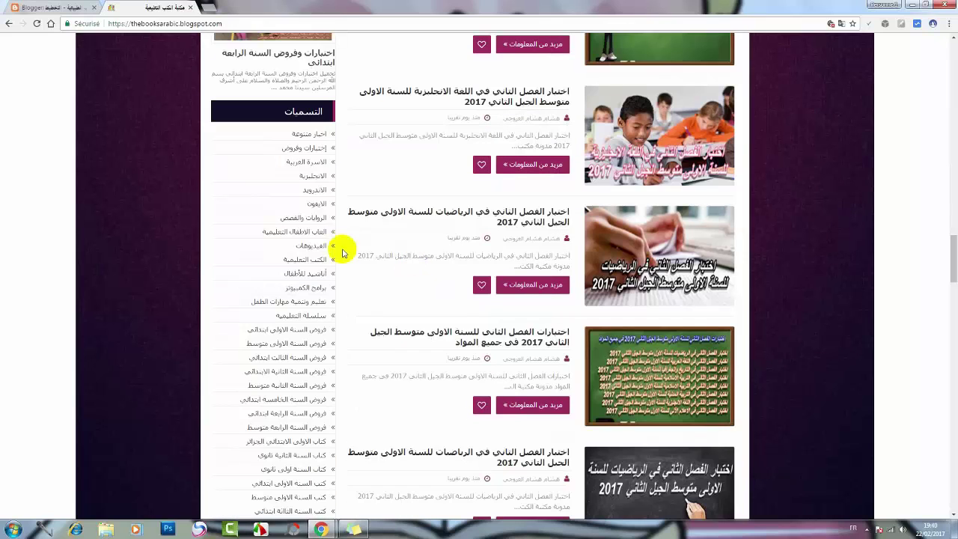
scroll(318, 135, down, 8)
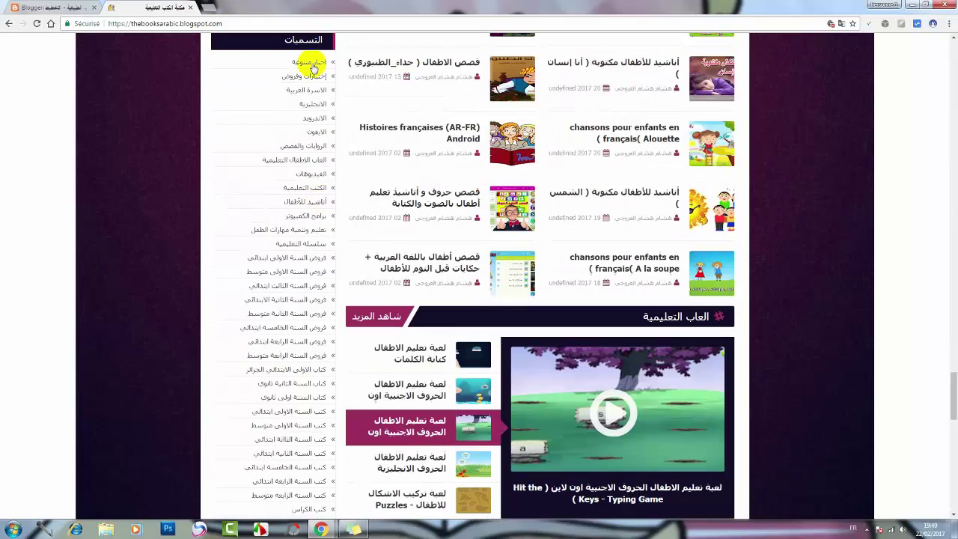
scroll(311, 75, down, 1)
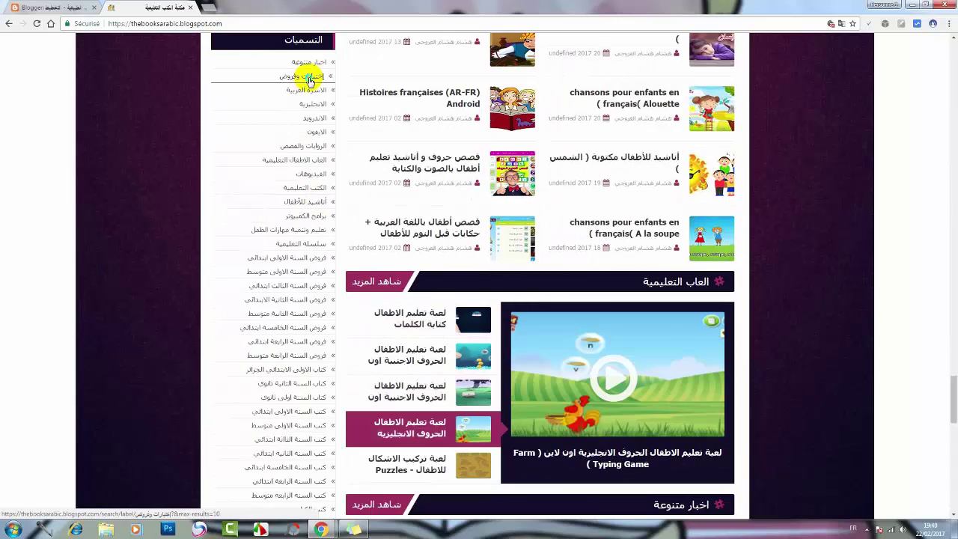
right_click(310, 80)
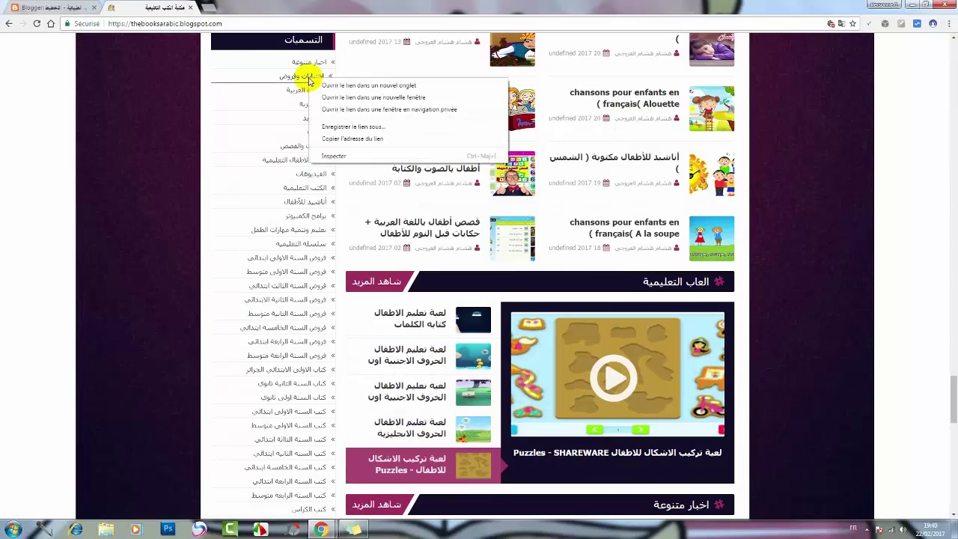
click(358, 142)
- Return to the link list window and replace the default URL of "-السنة الثانوية" with the copied label address
click(49, 6)
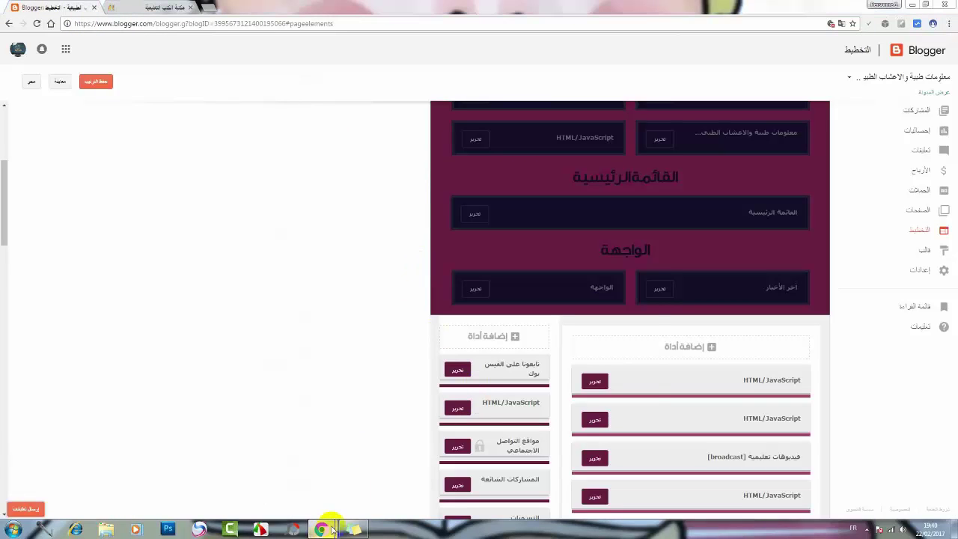
mouse_move(326, 531)
click(359, 421)
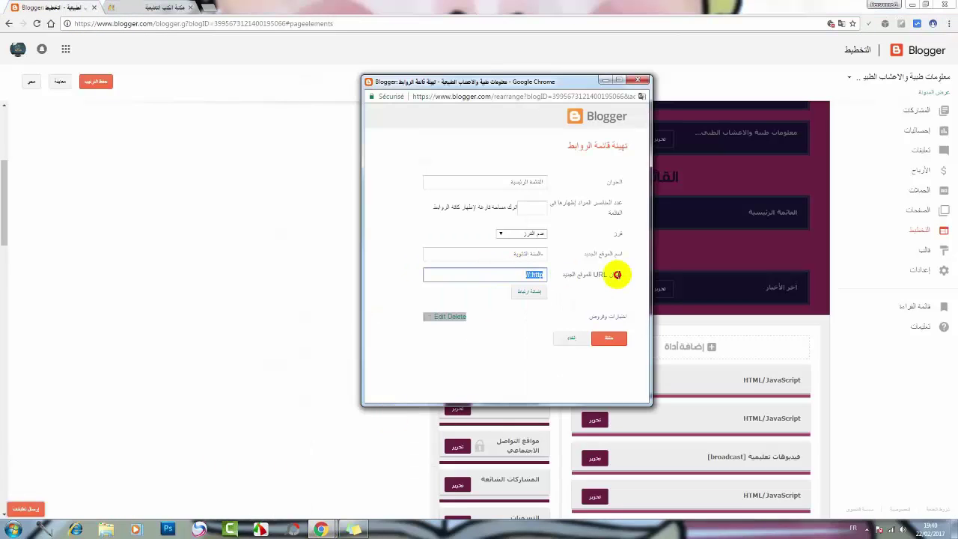
key(ctrl+v)
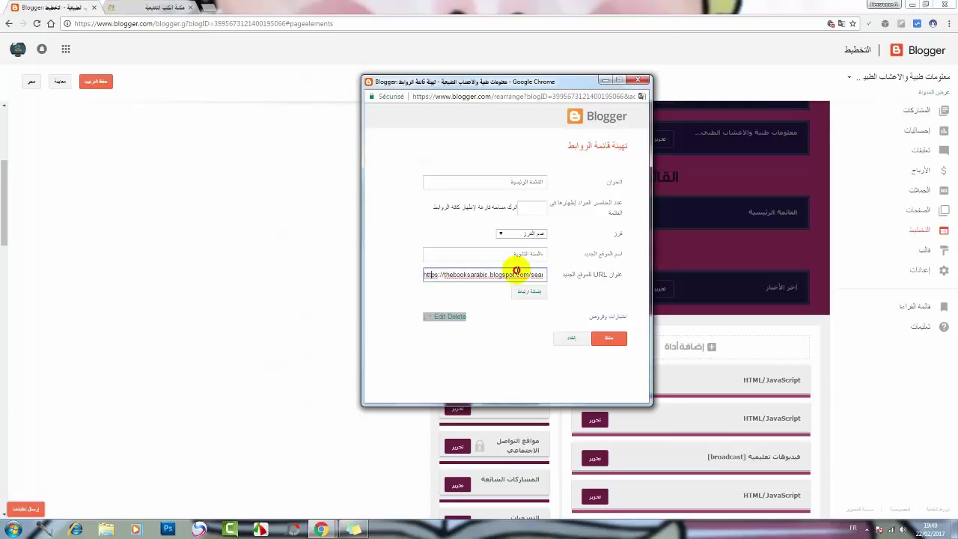
drag(515, 273, 613, 274)
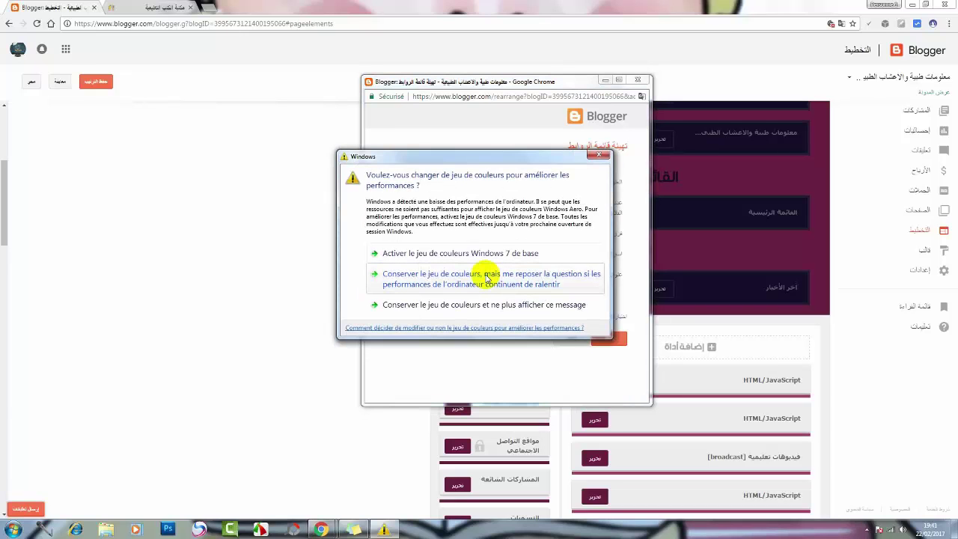
- Dismiss the Windows colour scheme prompt, add the "-السنة الثانوية" link and place it below "اختبارات وفروض"
click(603, 155)
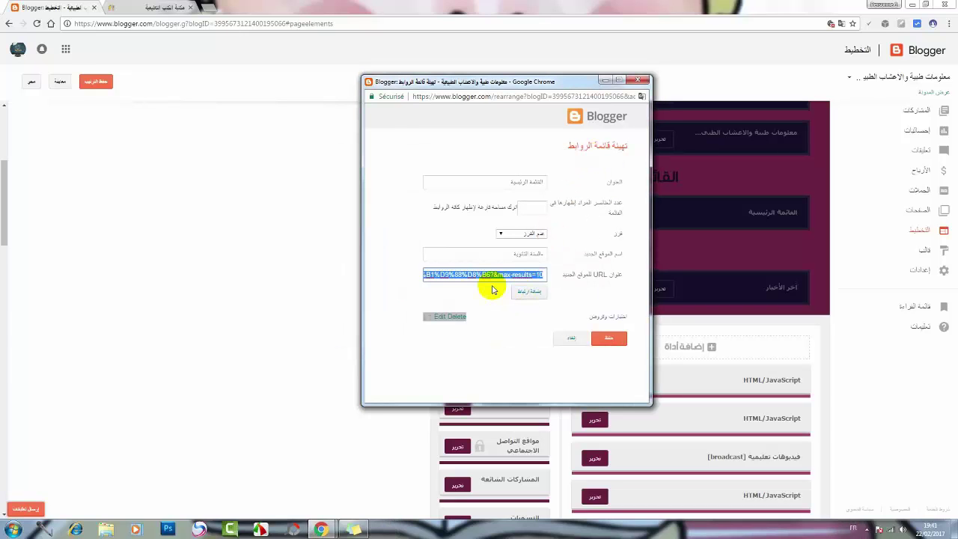
click(532, 290)
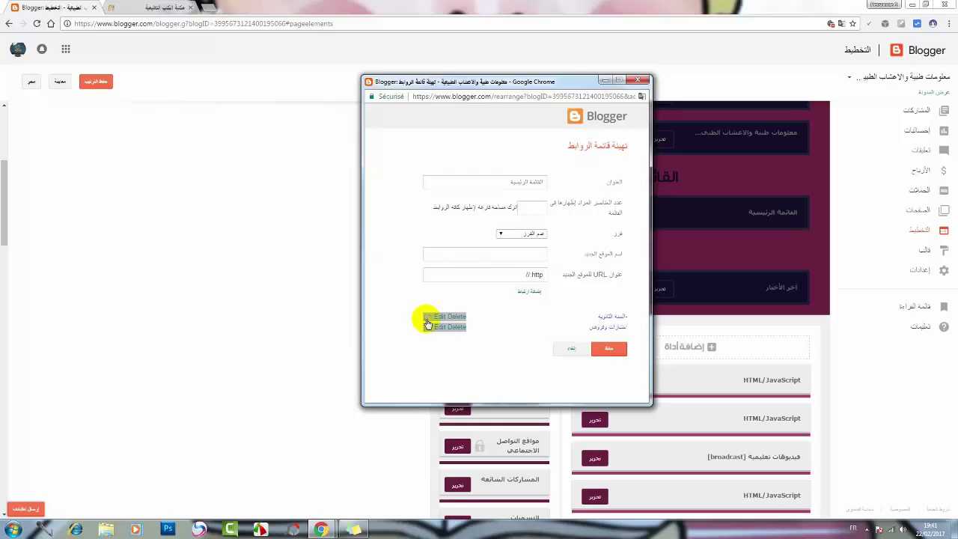
drag(427, 324, 563, 292)
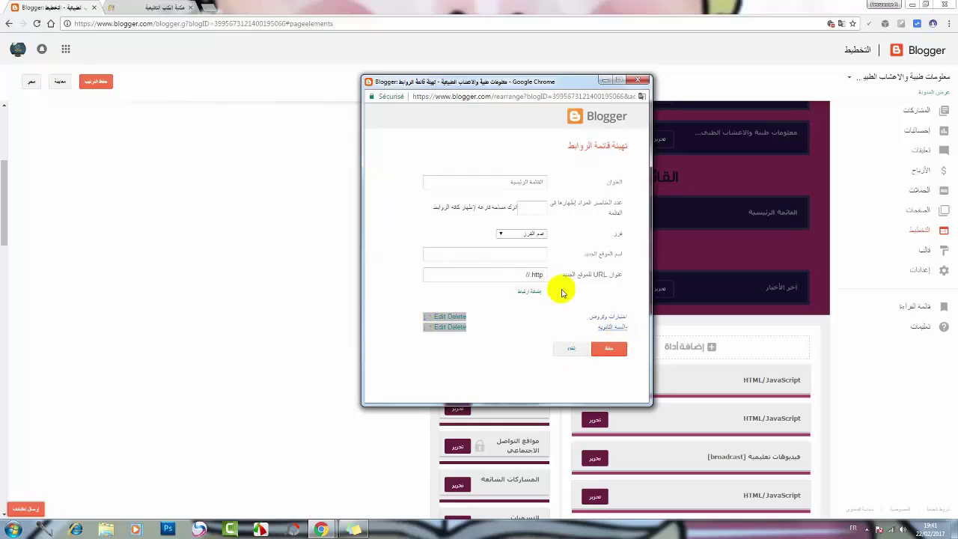
- Add a "-الزواج" submenu link using the copied label address and place it below "-السنة الثانوية"
click(506, 252)
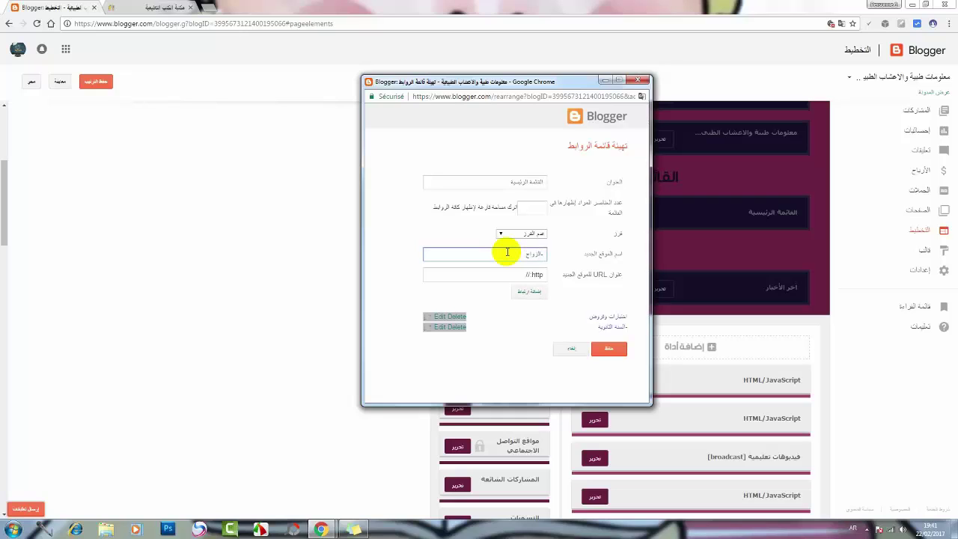
click(523, 274)
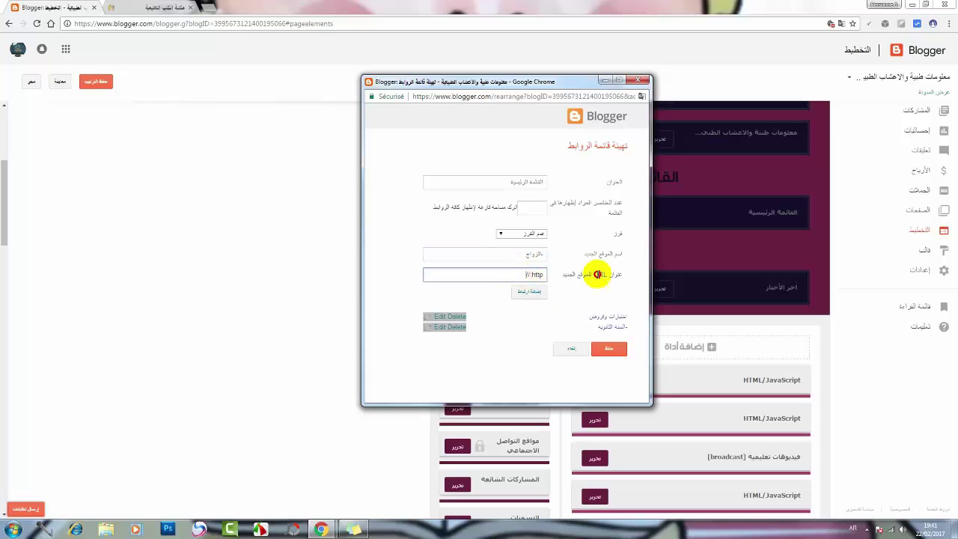
key(ctrl+v)
click(528, 291)
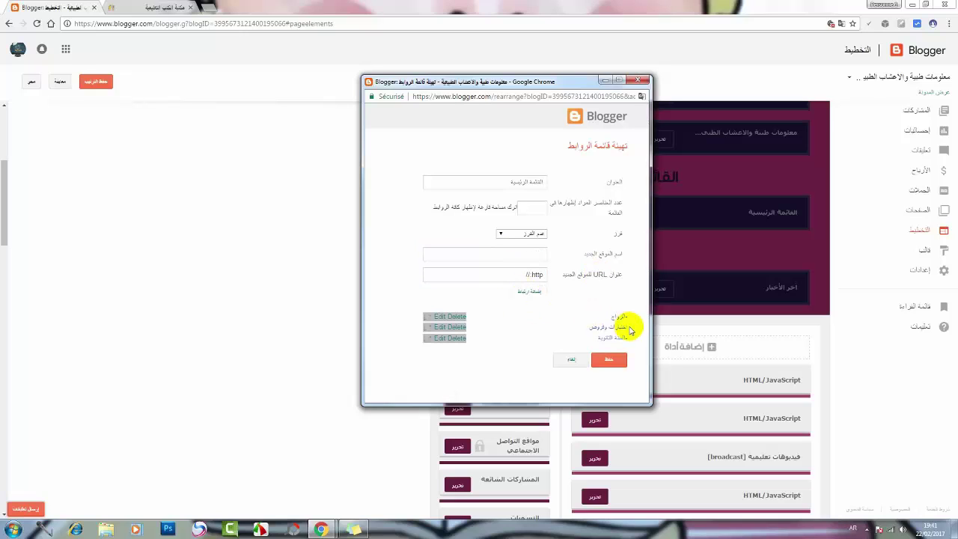
drag(425, 319, 455, 344)
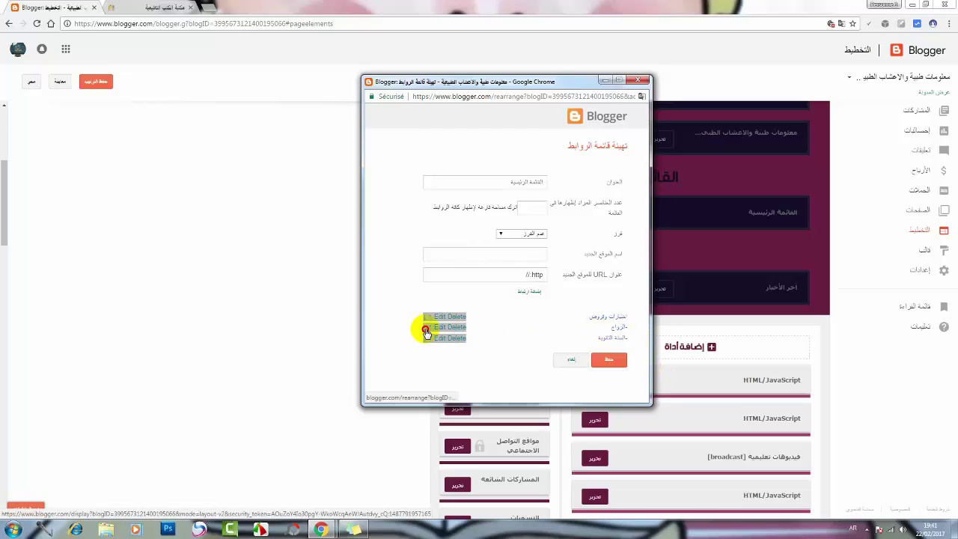
drag(425, 330, 630, 332)
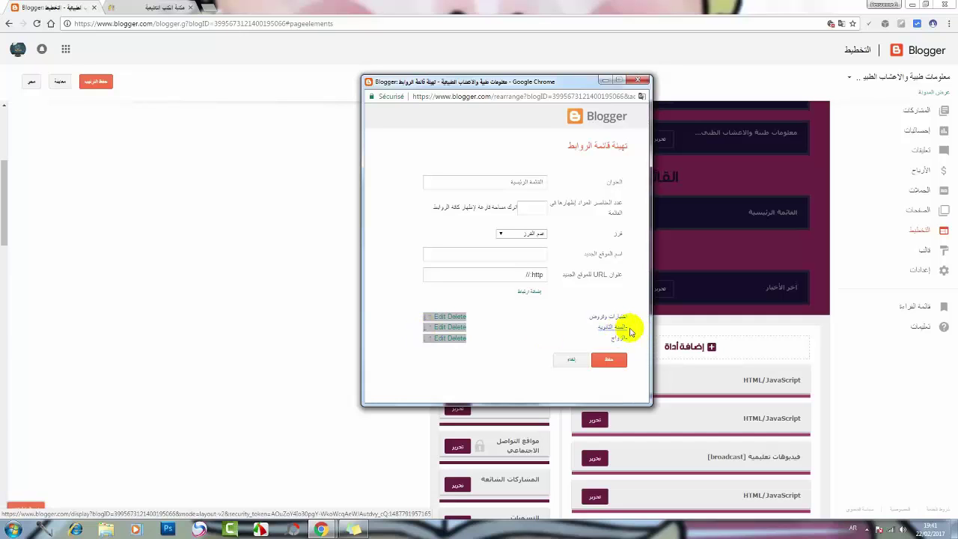
- Examine the "فروض وإختبارت" submenu in the main menu of the thebooksarabic blog as a reference
click(165, 8)
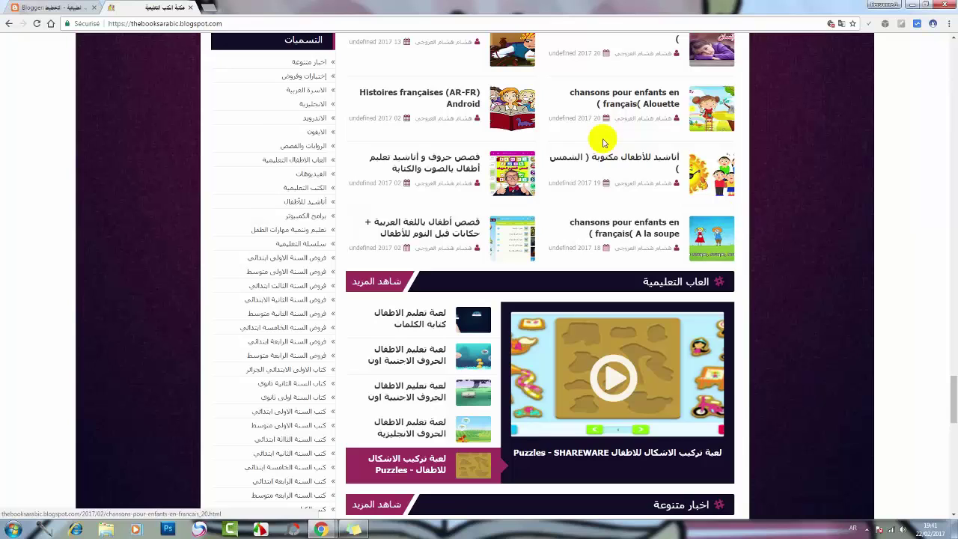
scroll(603, 142, up, 4)
scroll(956, 299, up, 7)
scroll(954, 127, down, 3)
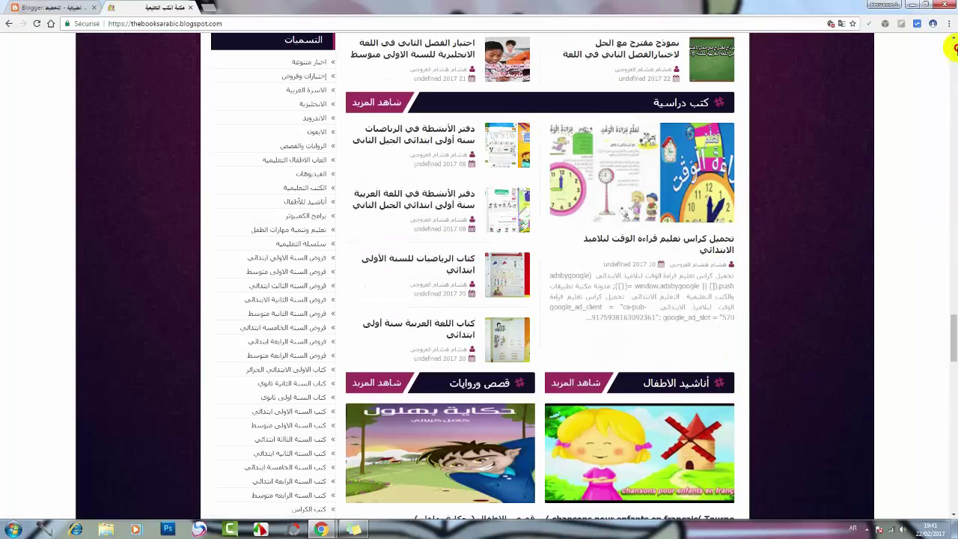
scroll(952, 49, up, 6)
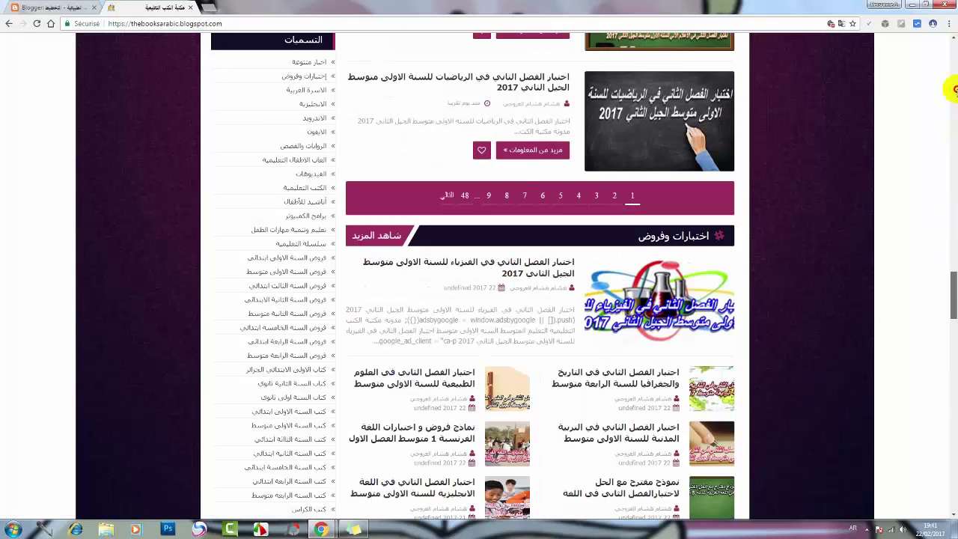
scroll(926, 112, up, 10)
scroll(920, 112, up, 12)
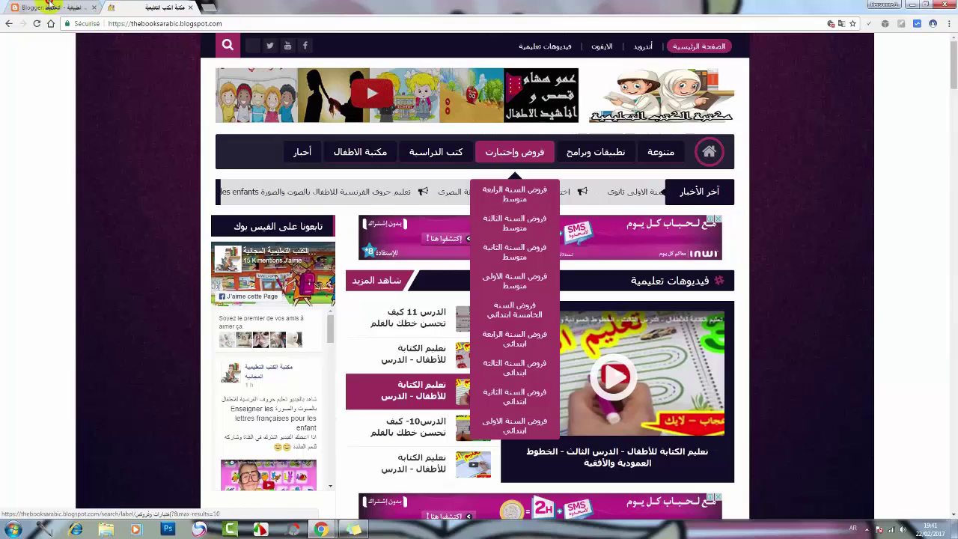
- Return to the link list window and save the "القائمة الرئيسية" gadget
click(70, 10)
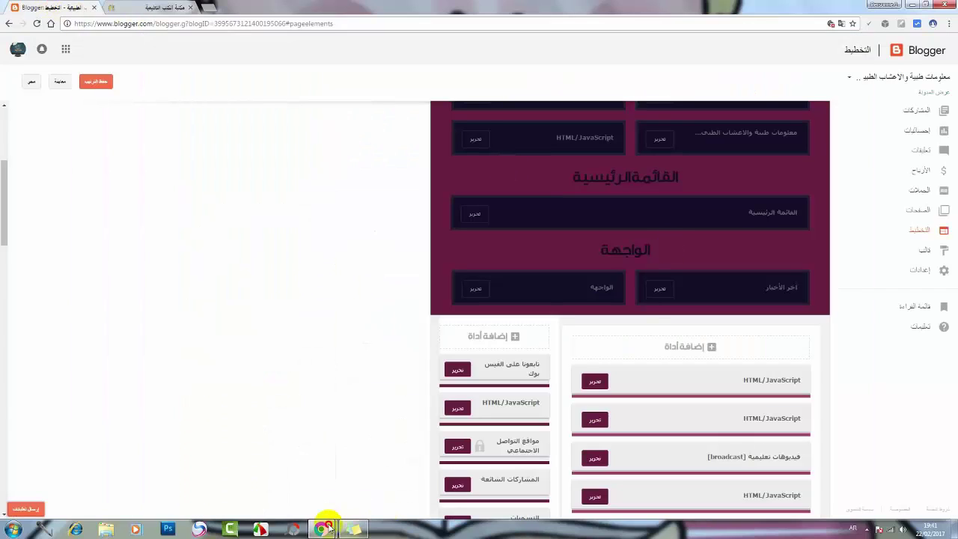
mouse_move(322, 524)
click(375, 491)
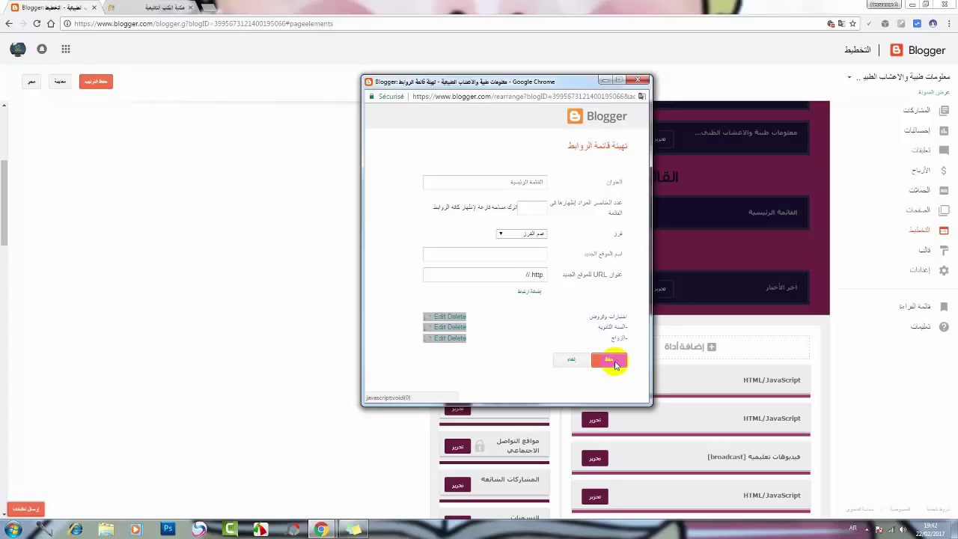
click(615, 361)
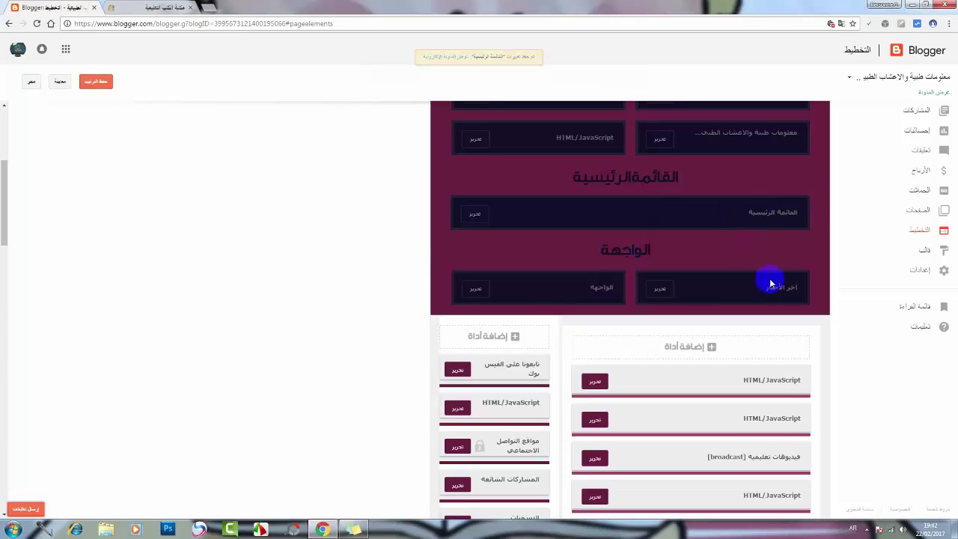
- Look over the main menu entries on the thebooksarabic blog and return to the Blogger layout page
click(129, 6)
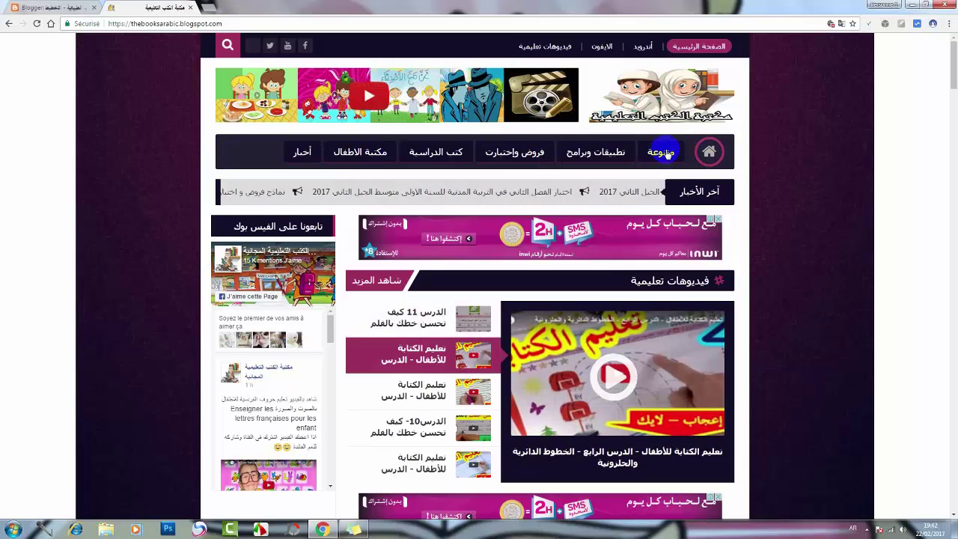
mouse_move(658, 153)
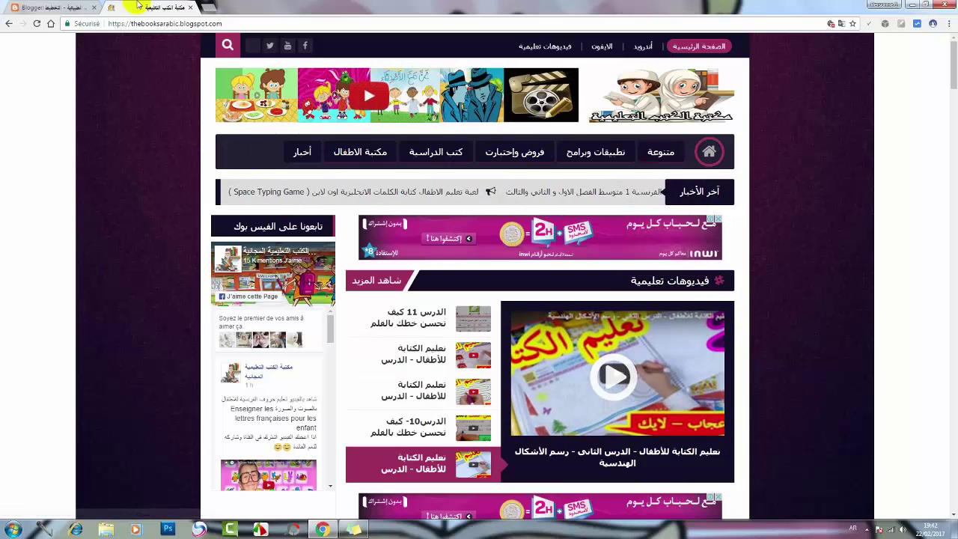
click(27, 7)
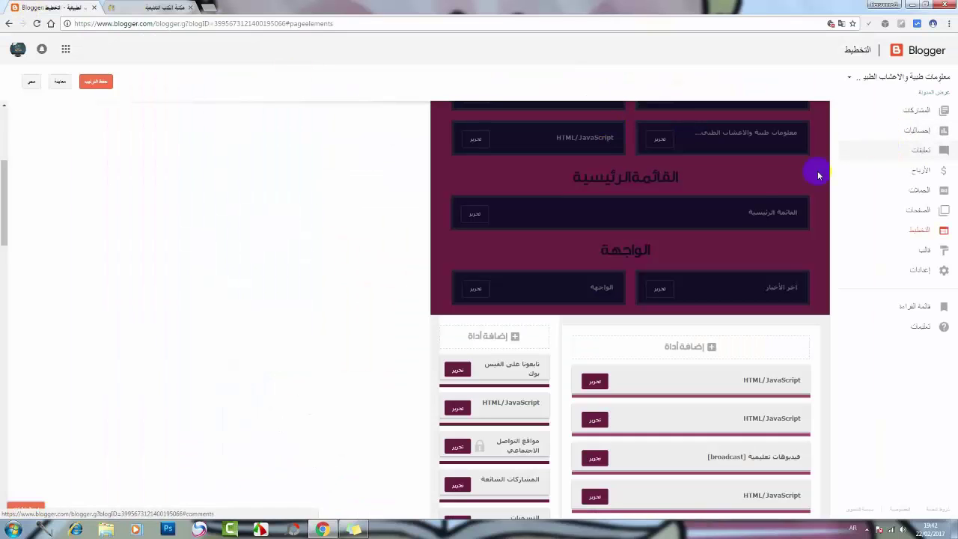
- Open the "آخر الأخبار" gadget for editing and compare its window with the news ticker on the thebooksarabic blog
click(659, 289)
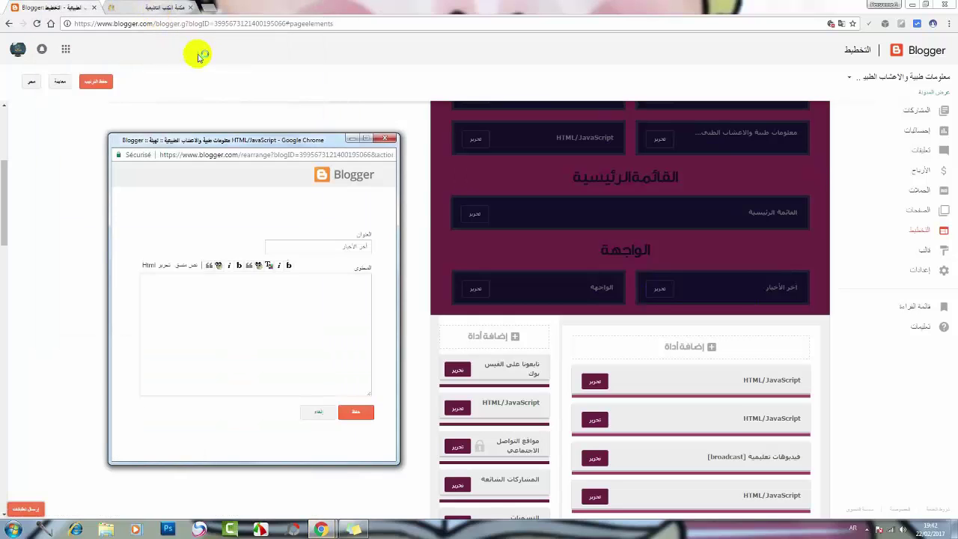
click(161, 10)
click(161, 10)
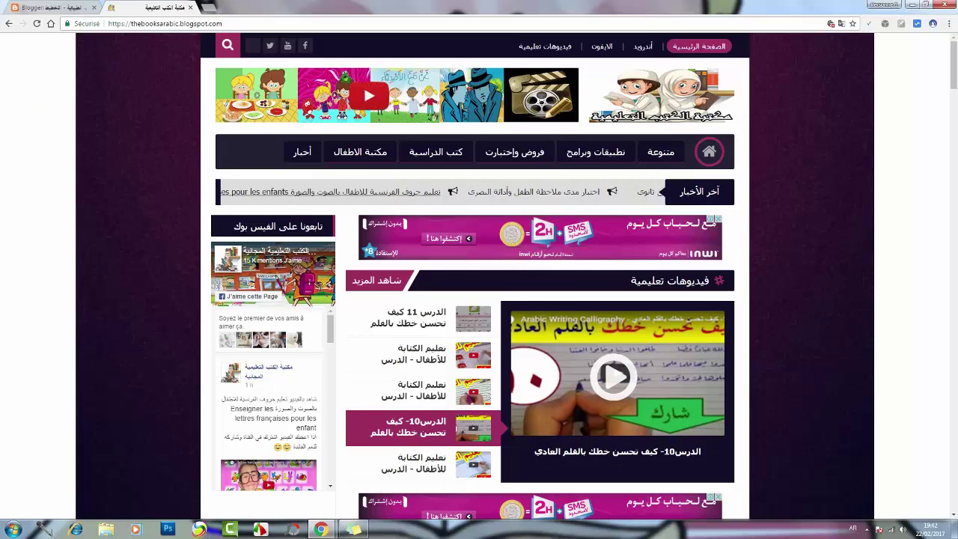
mouse_move(321, 529)
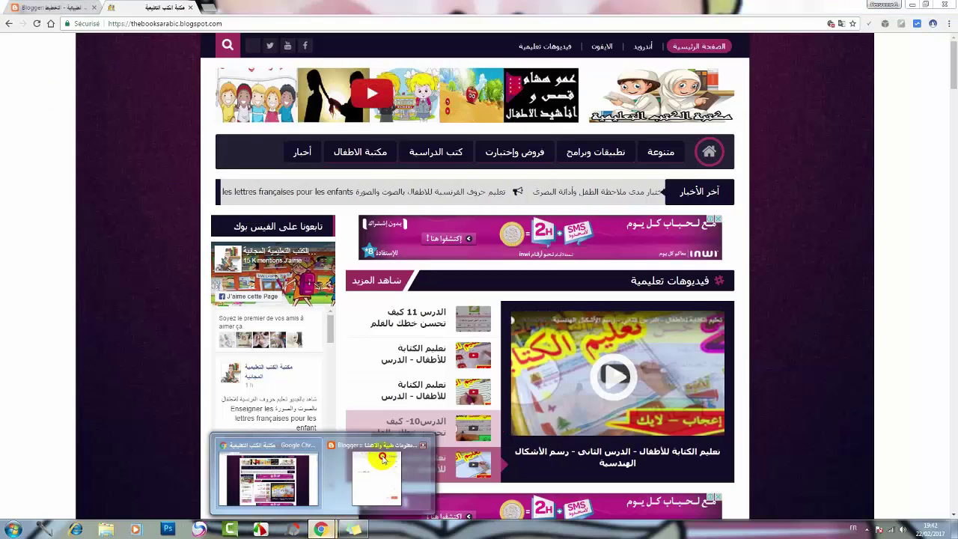
click(376, 472)
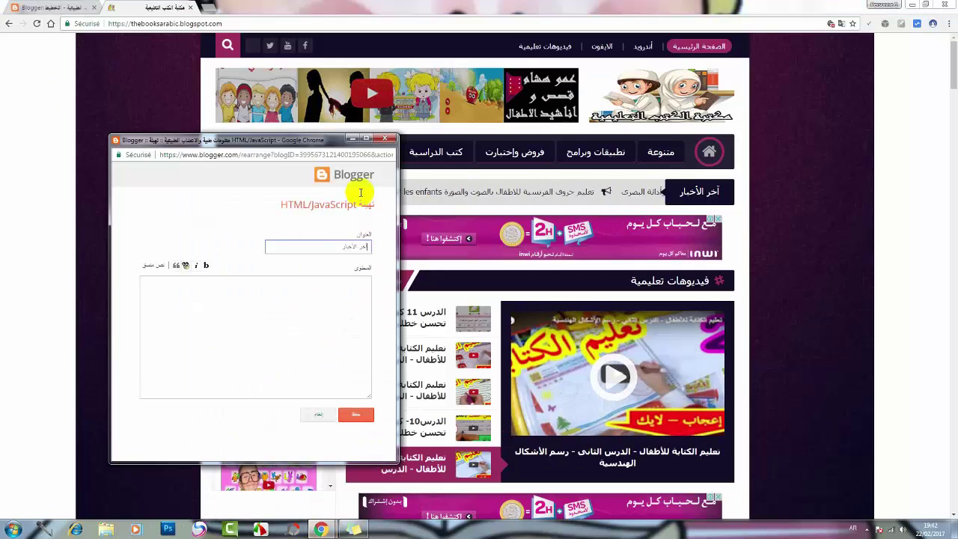
drag(336, 140, 451, 183)
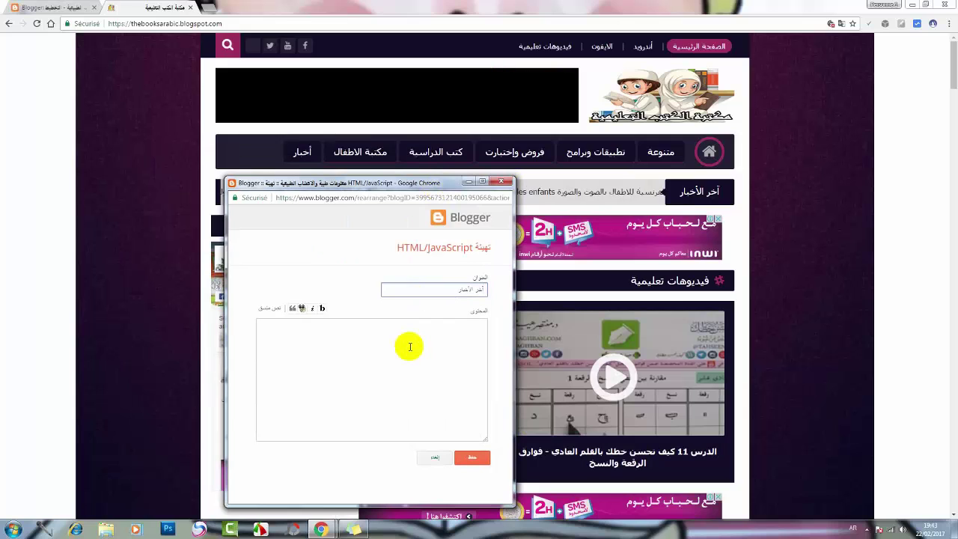
- Try "كتب دراسية" as the content of the "آخر الأخبار" gadget and clear the text again
click(409, 345)
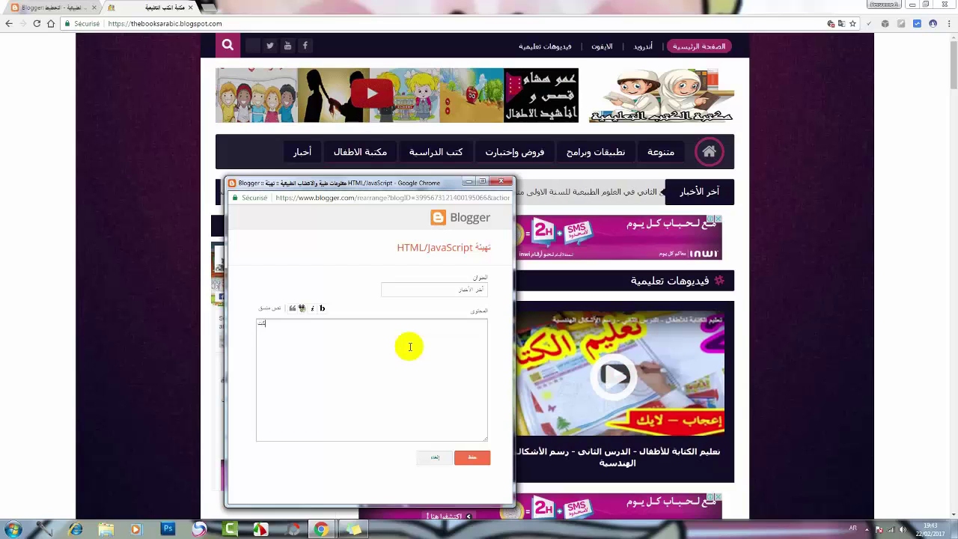
text(اكتب هنا)
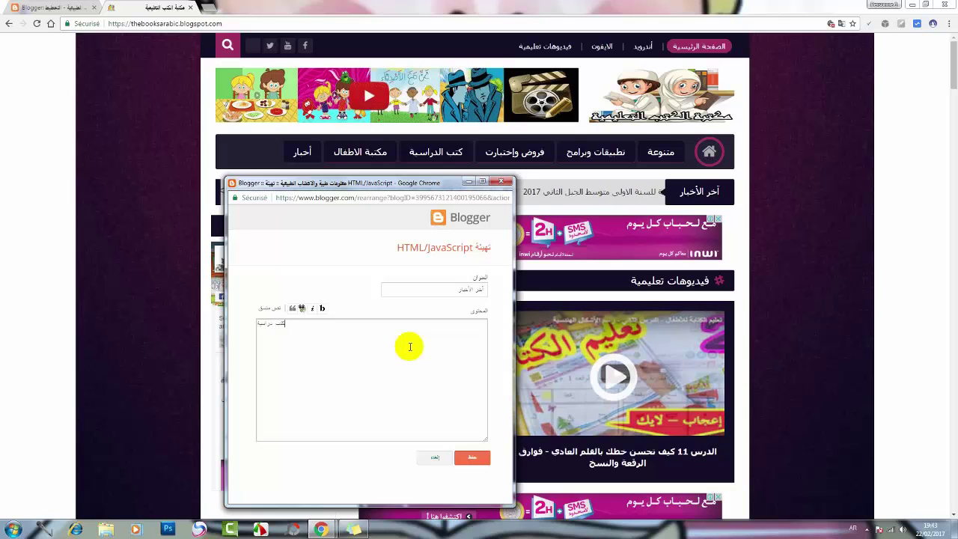
key(BackSpace)
key(BackSpace)
key(BackSpace)
key(BackSpace)
key(BackSpace)
key(BackSpace)
key(BackSpace)
key(BackSpace)
key(BackSpace)
key(BackSpace)
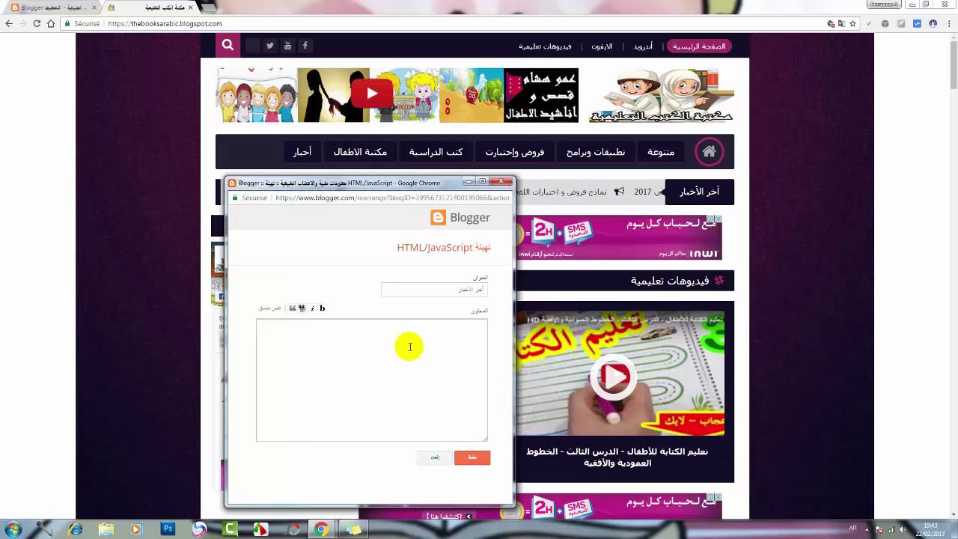
- Try a first name as the content of the "آخر الأخبار" gadget and close its window without saving
text(ختم)
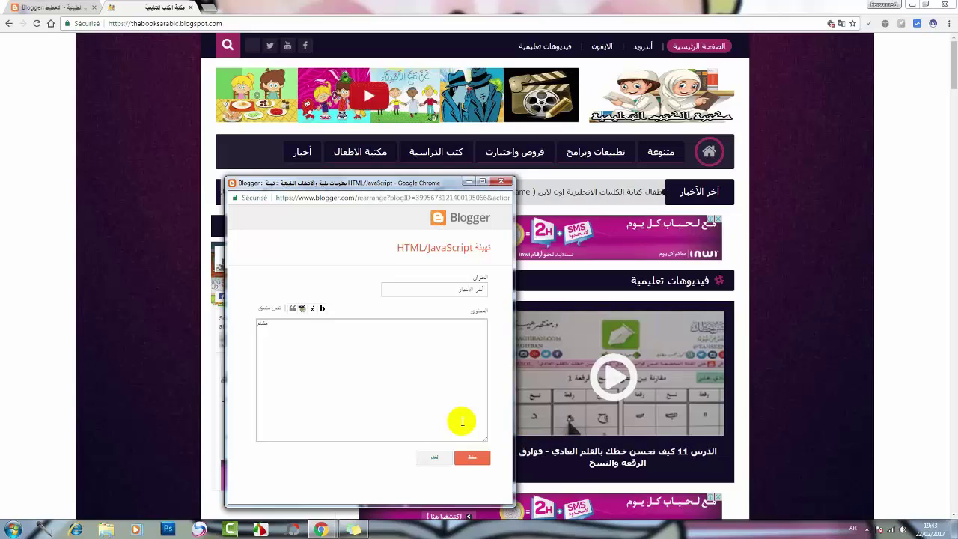
click(506, 181)
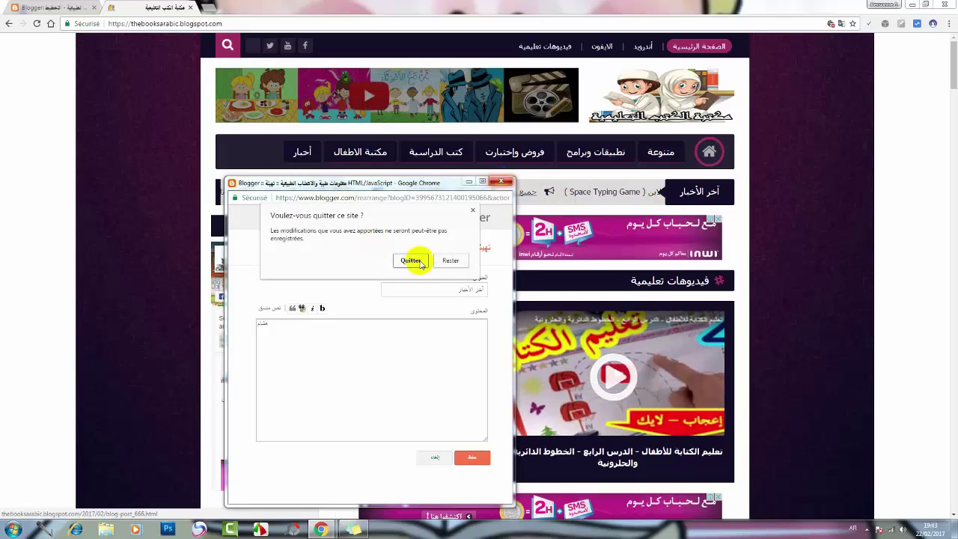
click(412, 261)
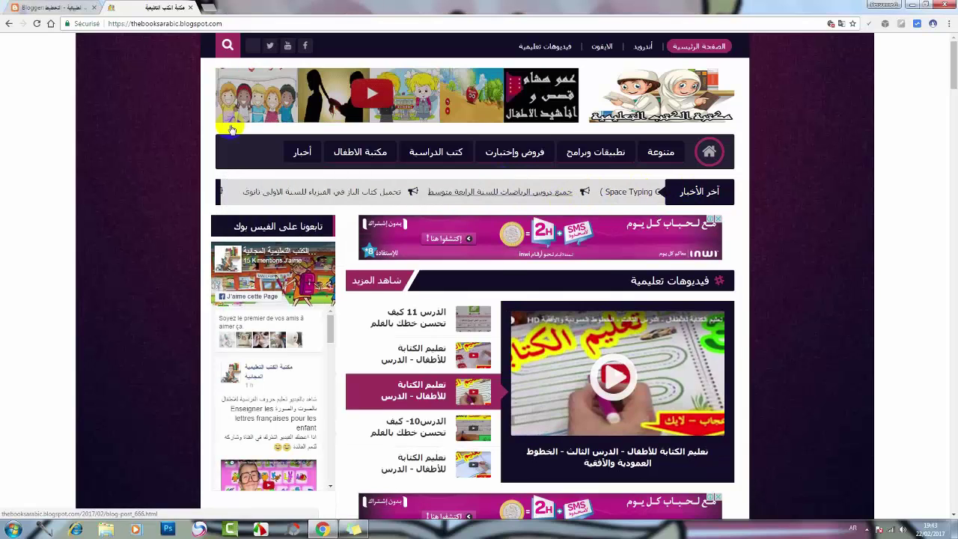
- Return to the Blogger layout page, open the "الواجهة" gadget for editing and save it
click(34, 7)
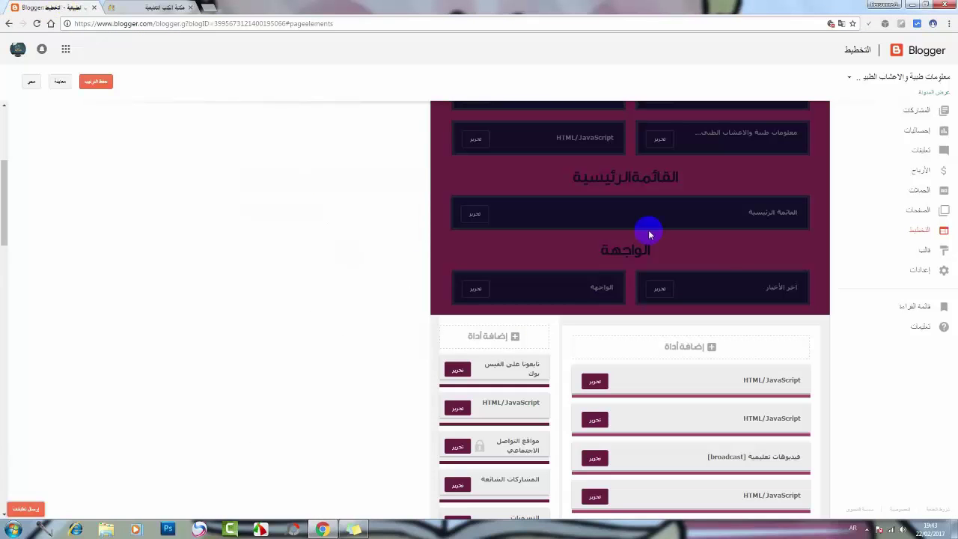
click(475, 289)
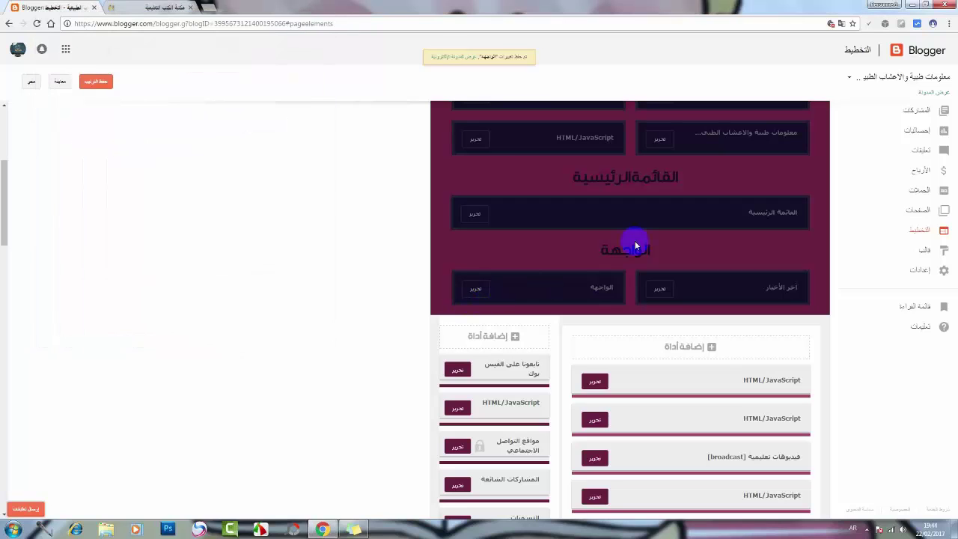
- View the live maalomatibiya blog to check its main menu and featured posts, close it and return to the layout page
click(928, 92)
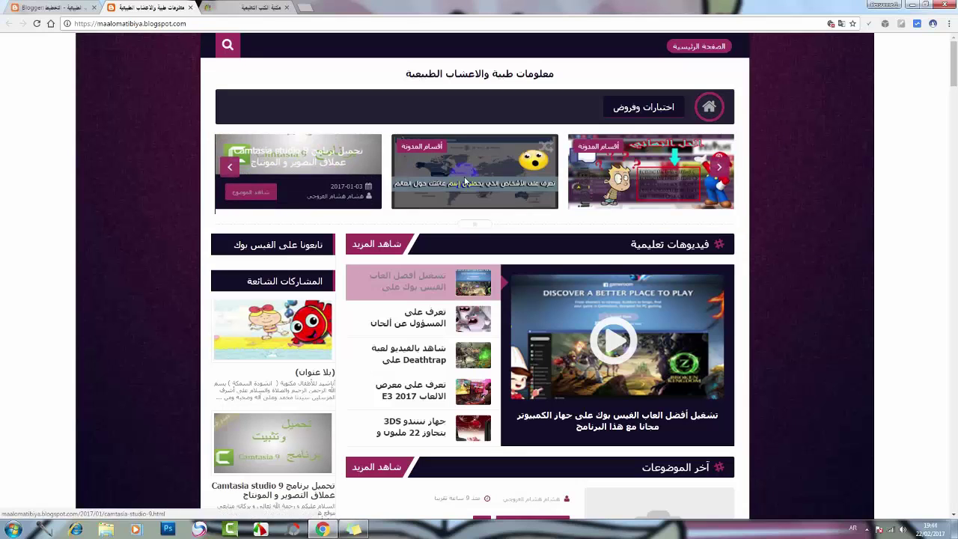
click(646, 114)
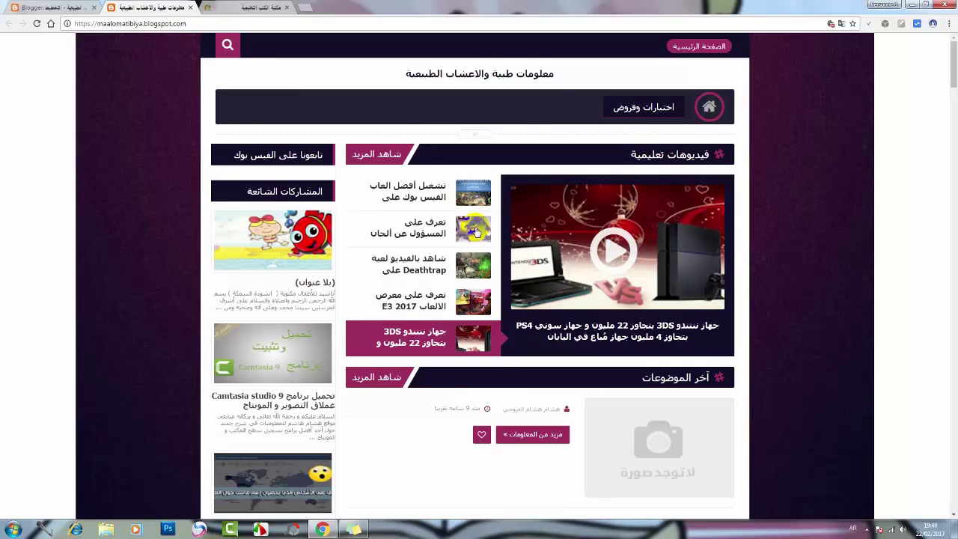
click(53, 8)
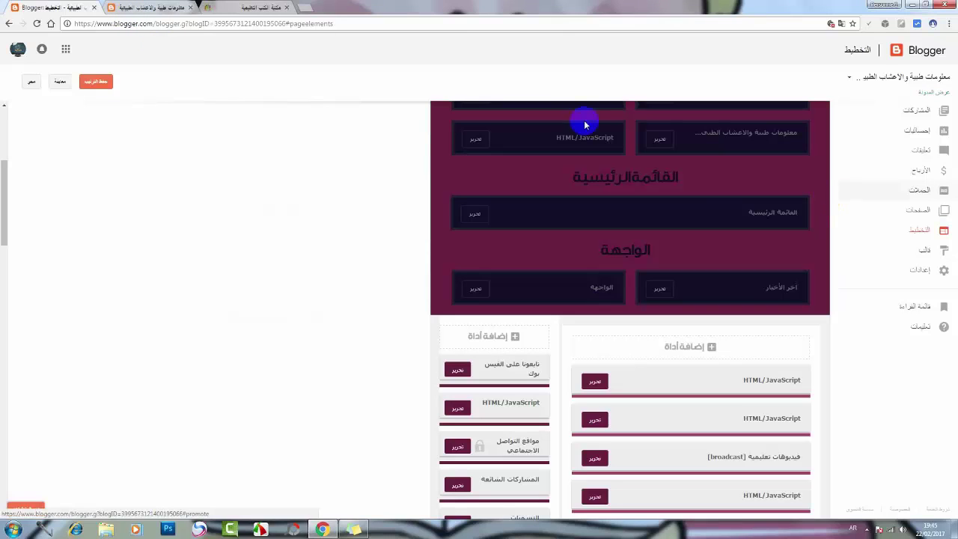
click(281, 7)
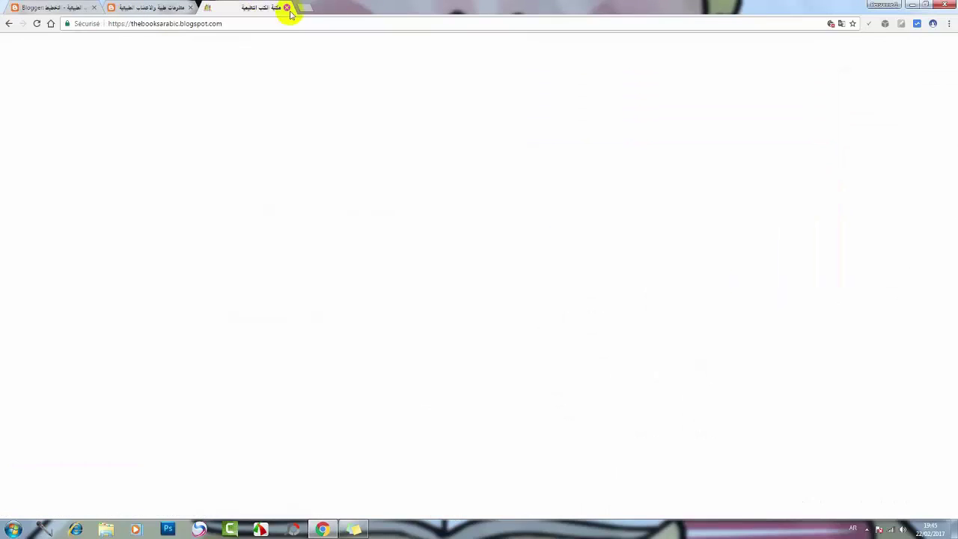
click(187, 9)
click(191, 8)
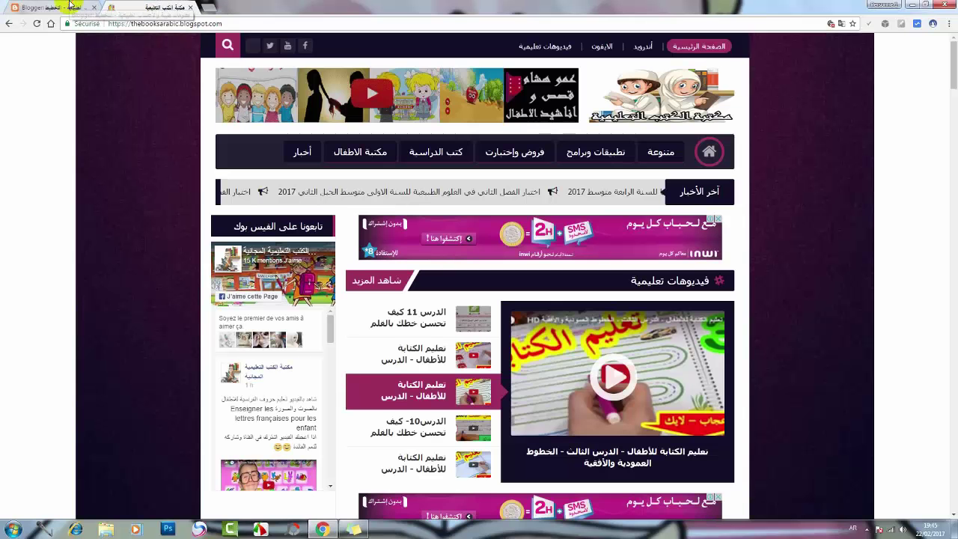
click(69, 6)
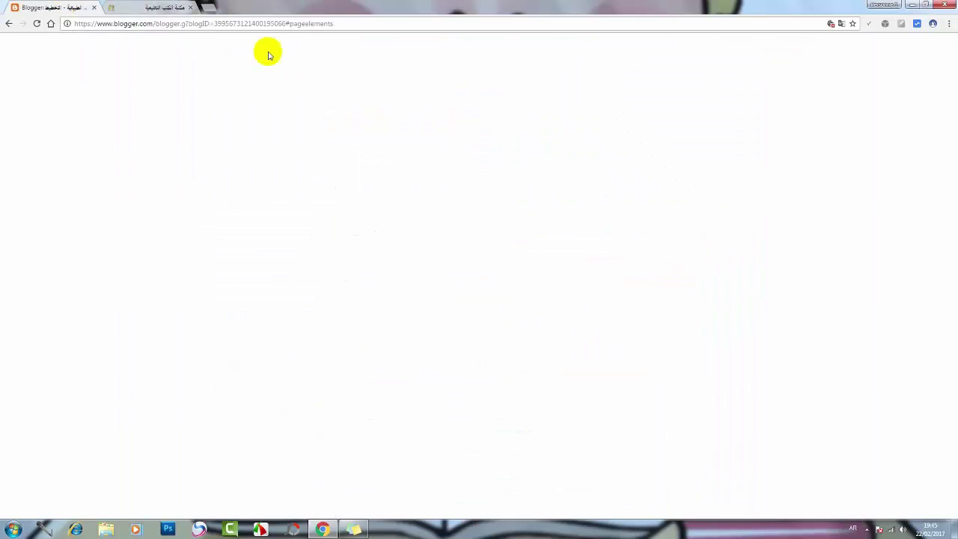
scroll(842, 254, down, 2)
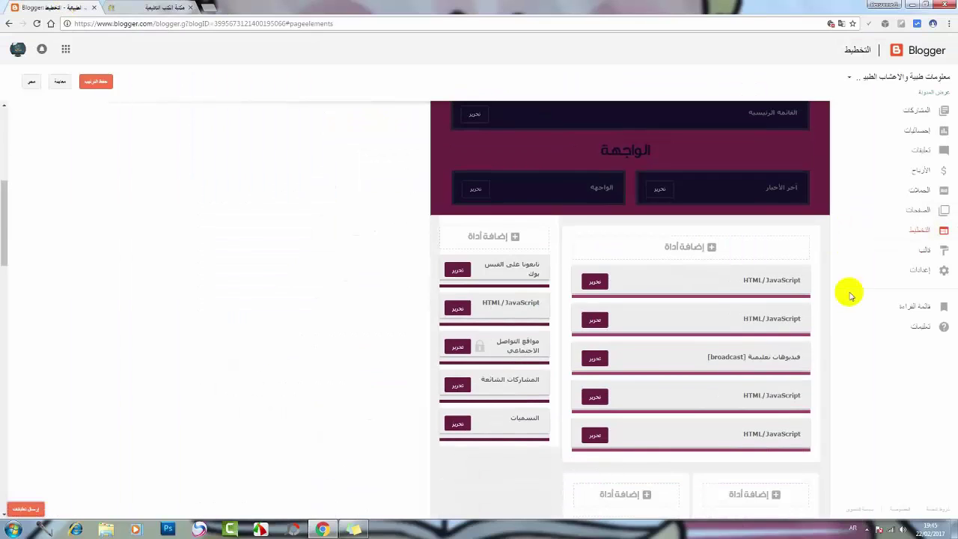
- Open the list of gadgets available for the main column above the HTML/JavaScript gadgets and close it without adding any
scroll(818, 269, down, 2)
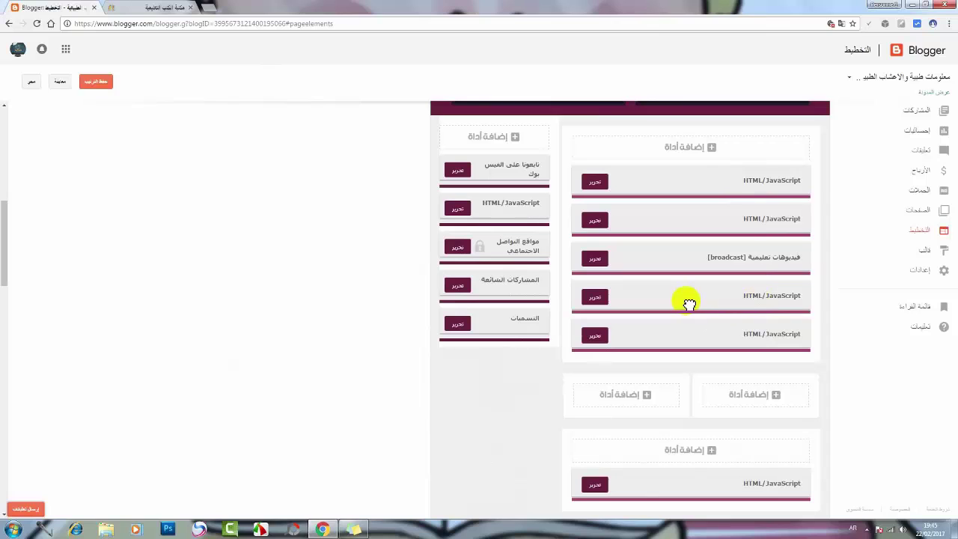
click(706, 148)
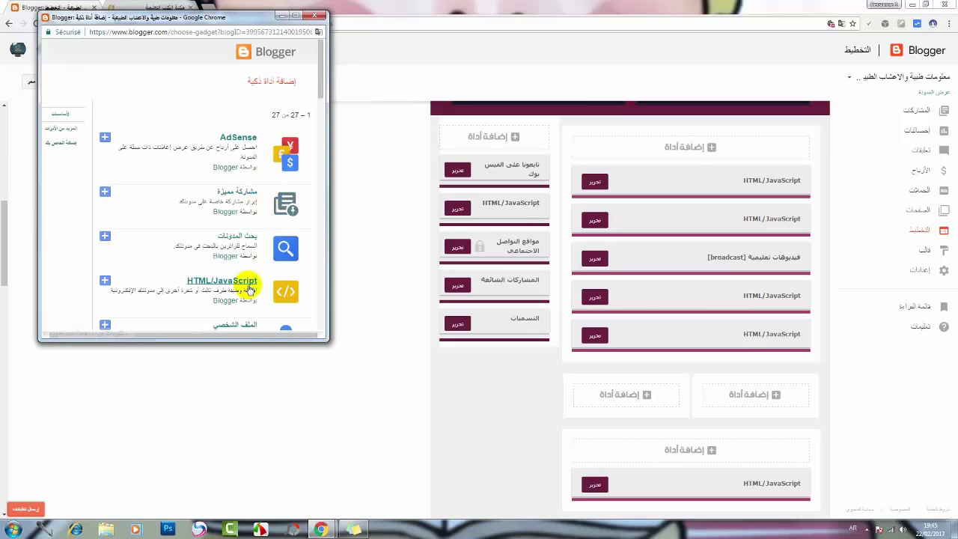
click(315, 15)
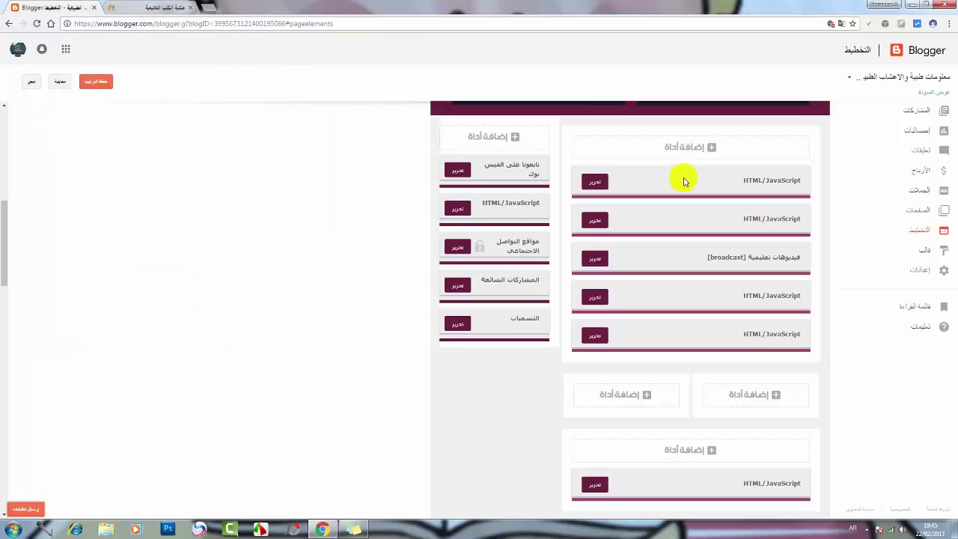
- Compare the banner and "فيديوهات تعليمية" video section on the live thebooksarabic blog with the gadgets on the Blogger layout page
key(ctrl+Tab)
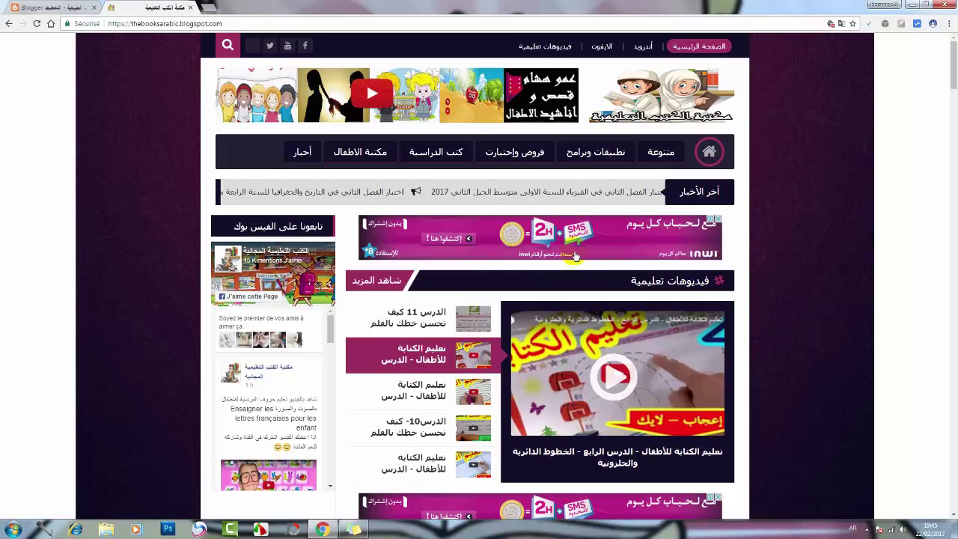
scroll(197, 150, down, 2)
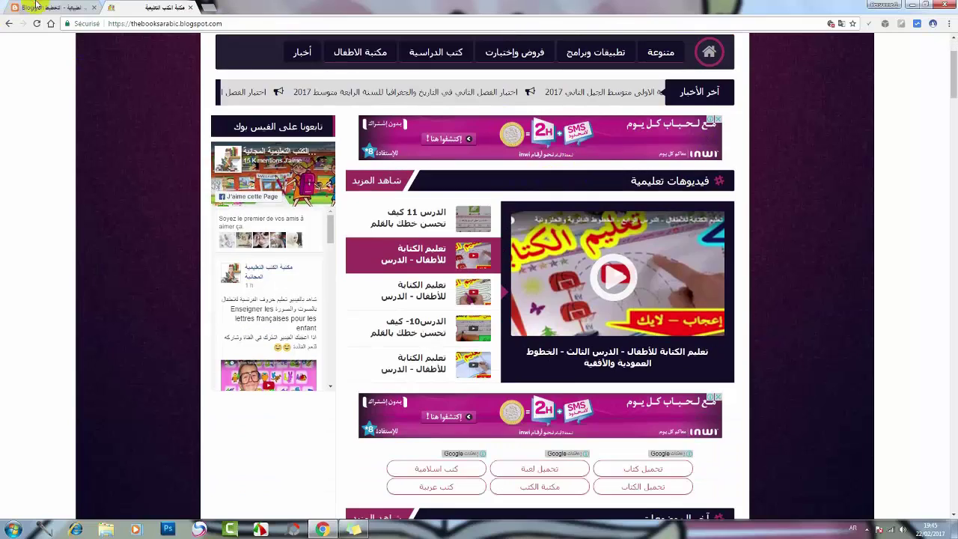
click(35, 5)
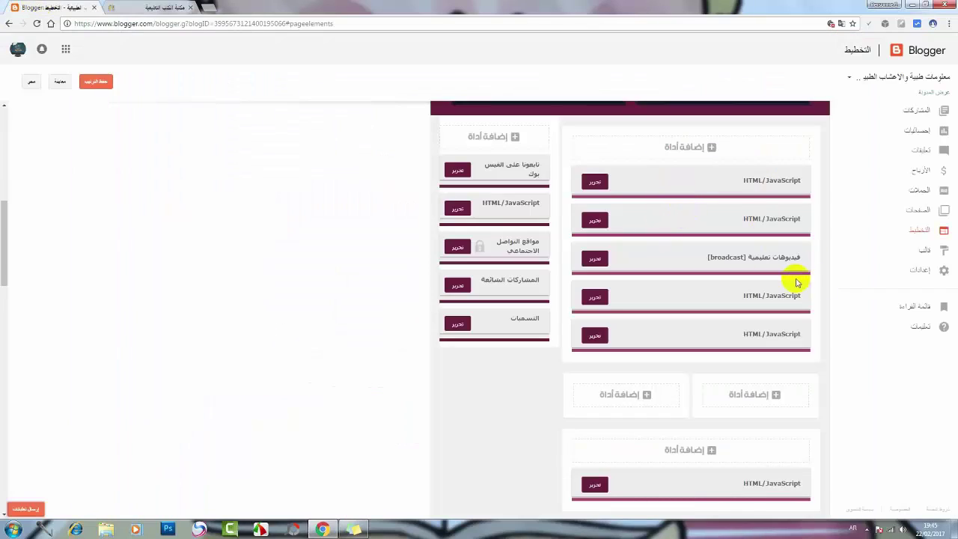
click(154, 8)
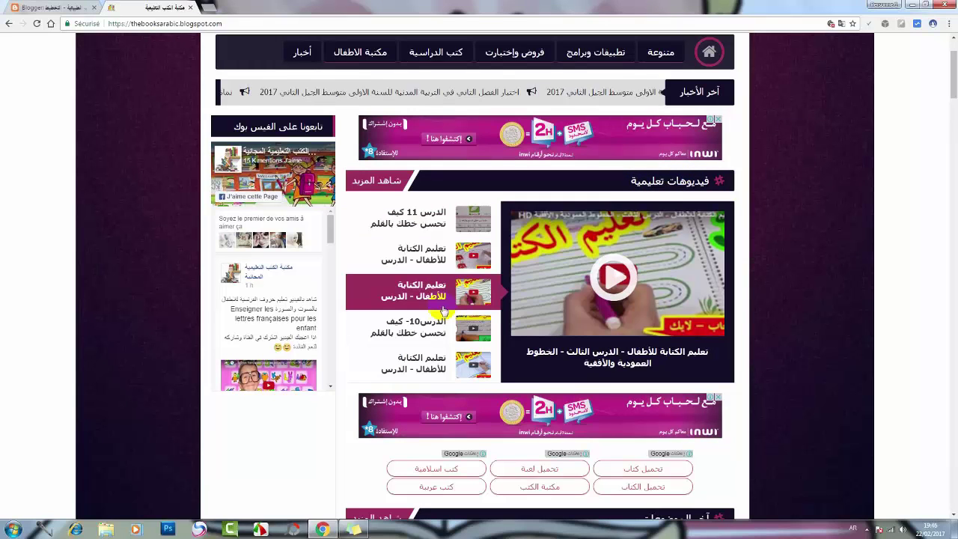
click(49, 7)
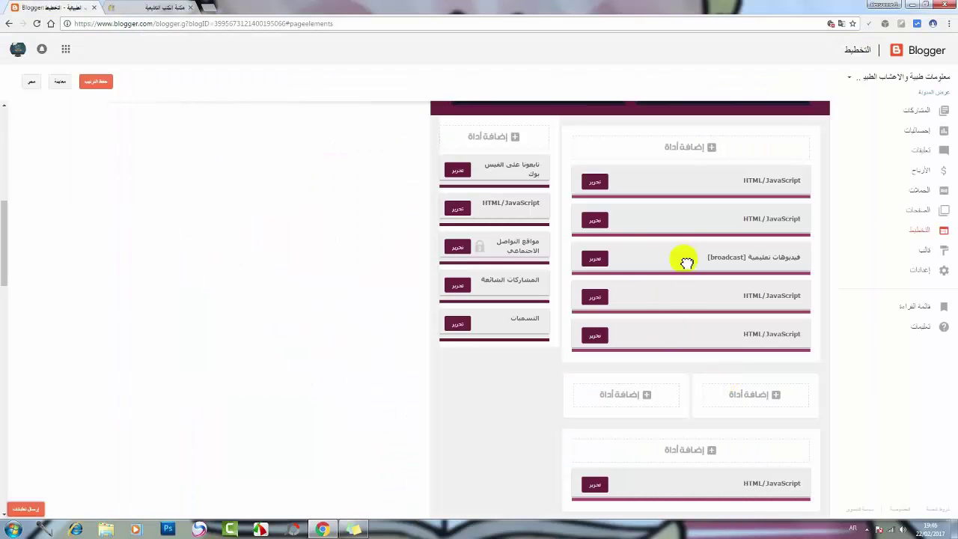
- In the "فيديوهات تعليمية [broadcast]" gadget, show selected labels only, deselect all of them and select just "اخبار اليوم"
click(594, 258)
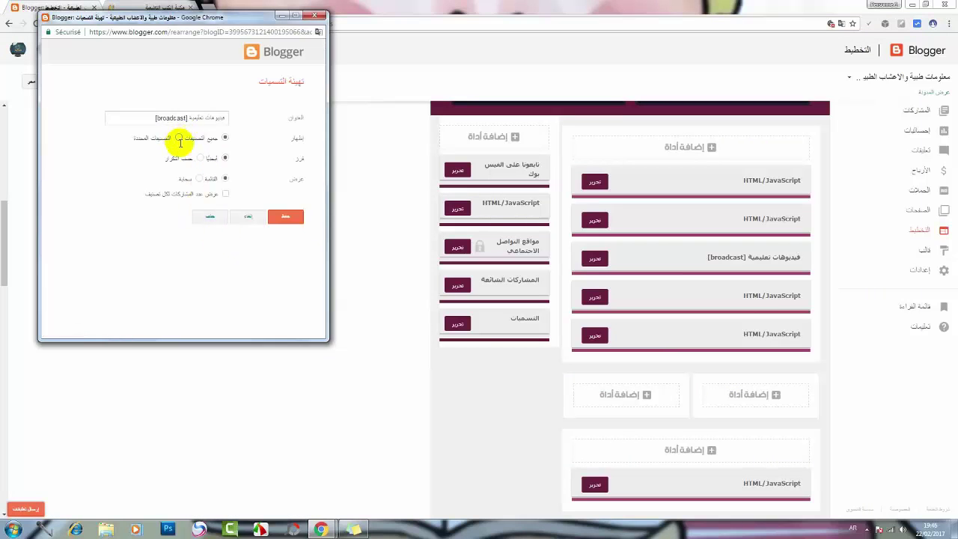
click(178, 139)
click(142, 143)
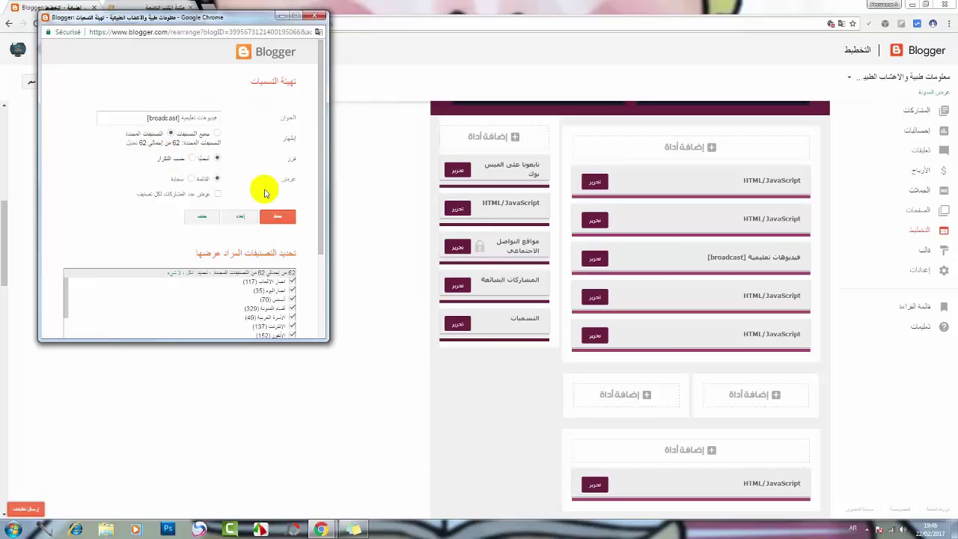
scroll(252, 266, down, 3)
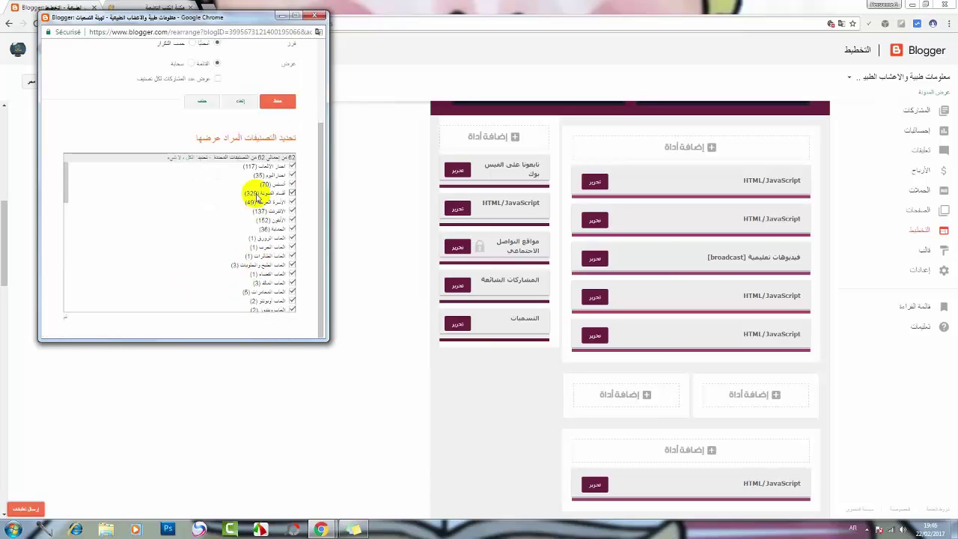
scroll(235, 195, up, 3)
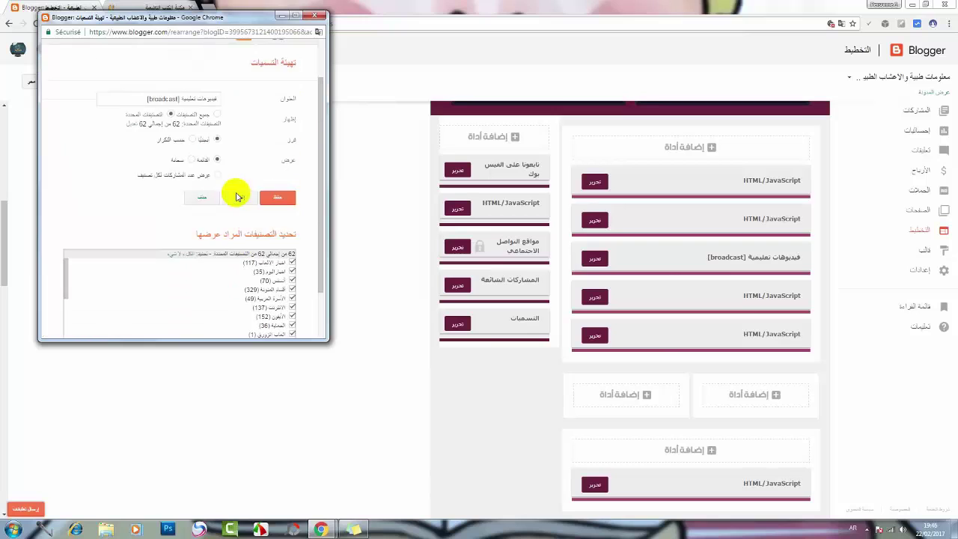
scroll(247, 203, down, 3)
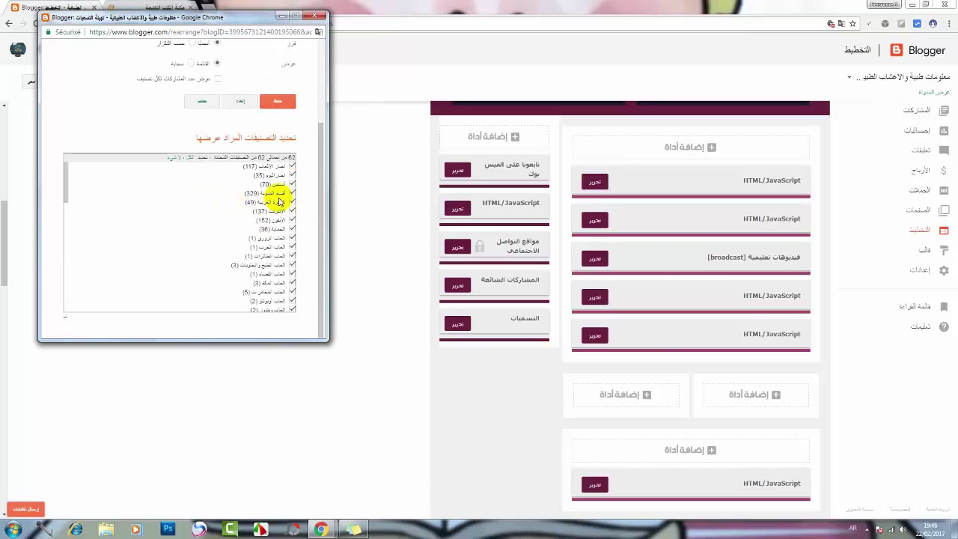
click(173, 158)
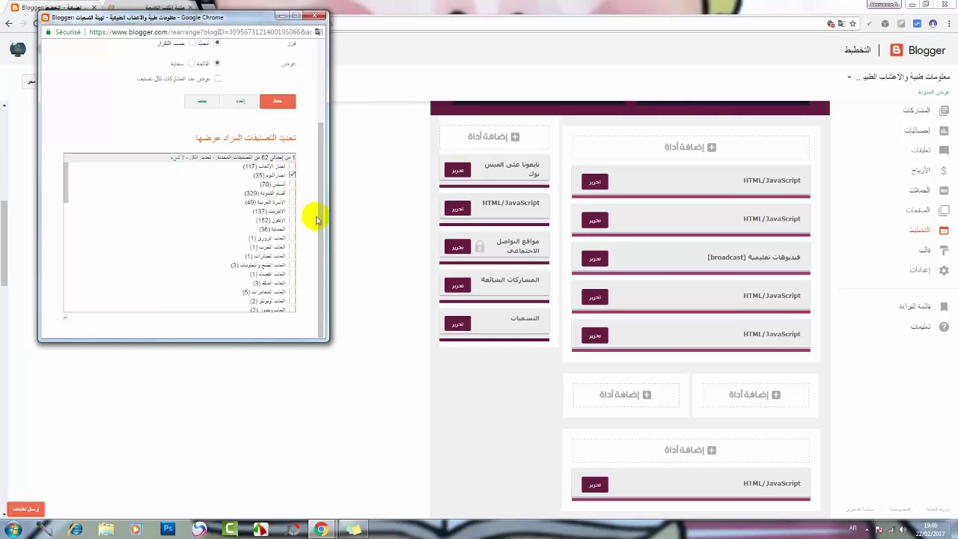
- Check the live blog's video section, reselect all labels in the "فيديوهات تعليمية" gadget and close it without saving
click(149, 6)
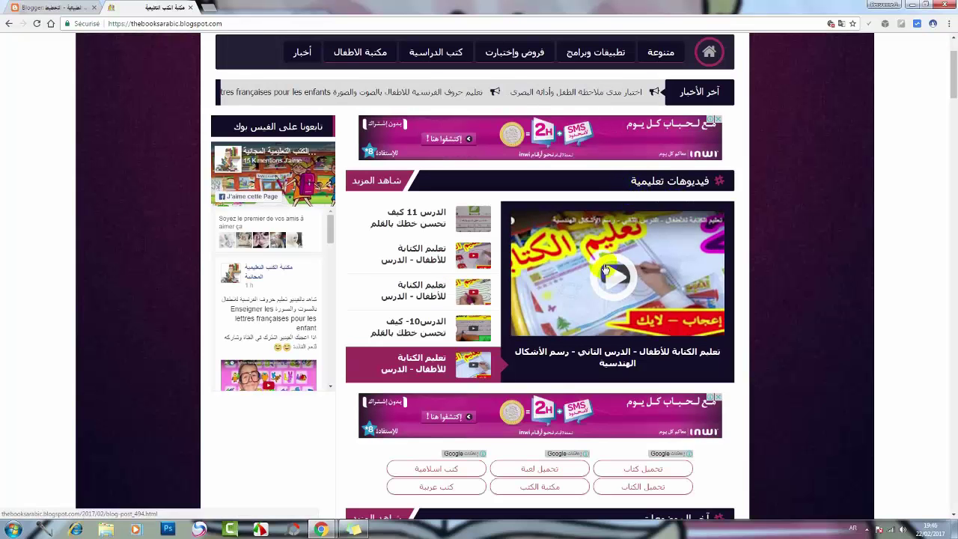
click(343, 518)
mouse_move(342, 519)
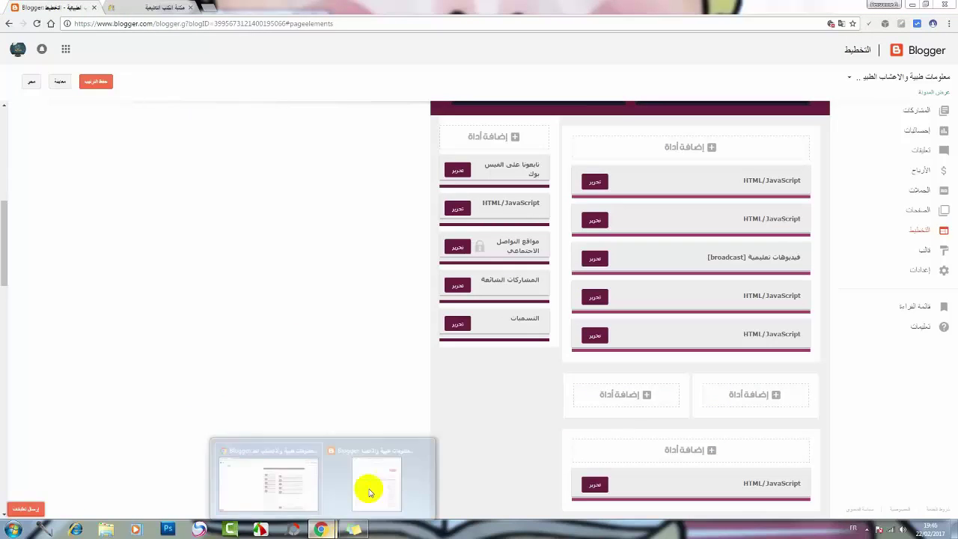
click(367, 427)
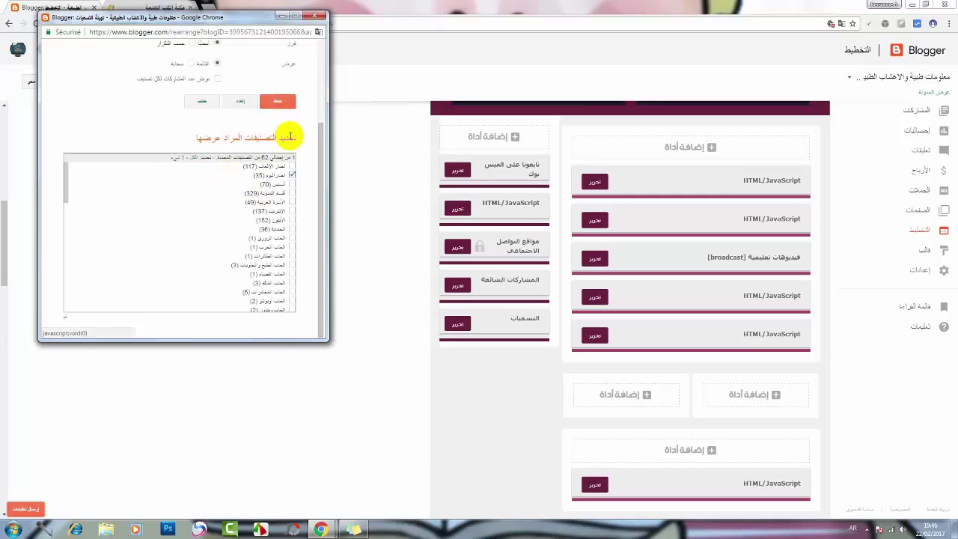
click(197, 158)
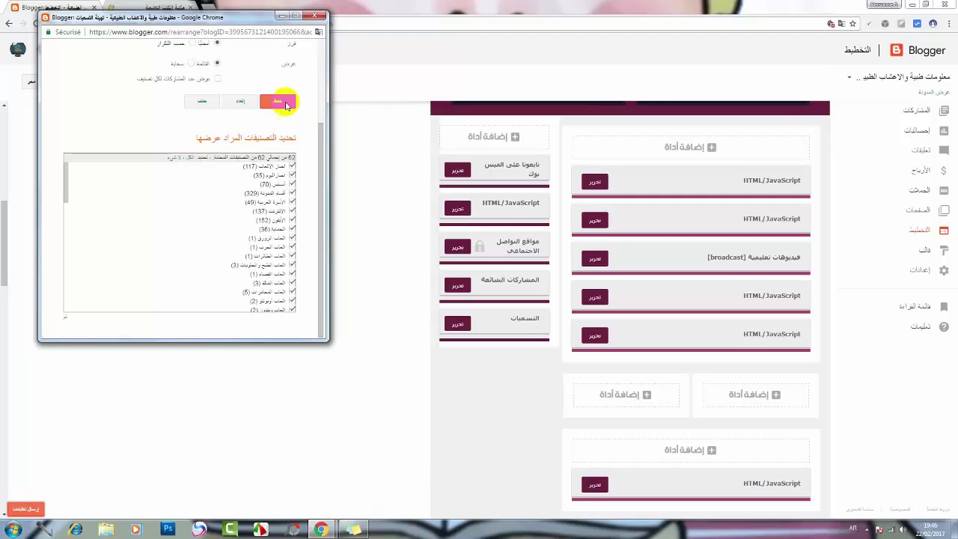
click(317, 16)
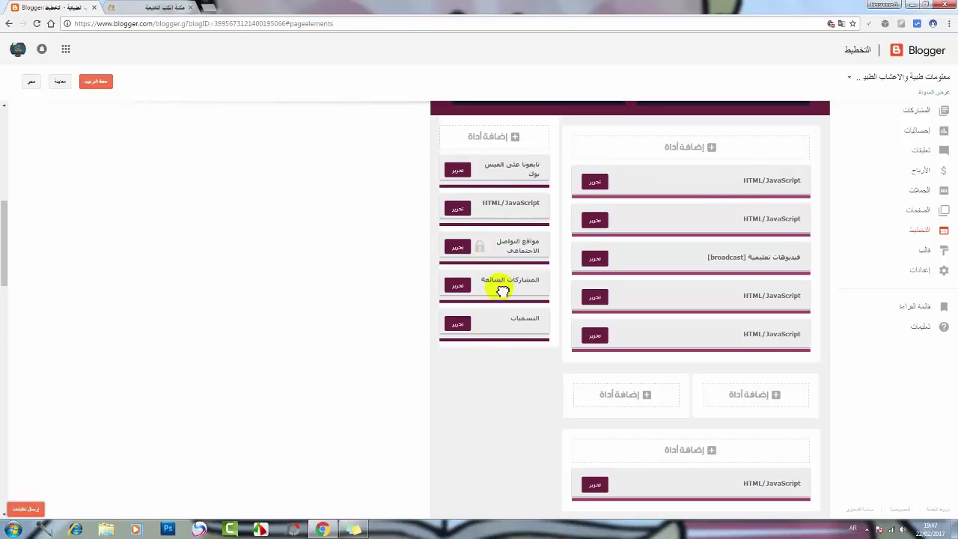
- Try adding links named "facebook" and "youtube" to the "مواقع التواصل الاجتماعي" gadget and close it without saving
click(457, 247)
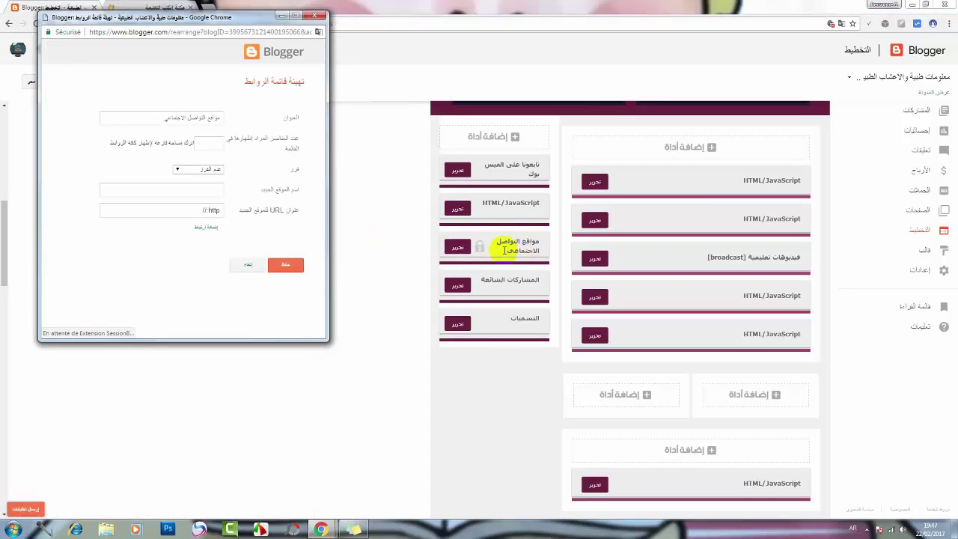
click(217, 193)
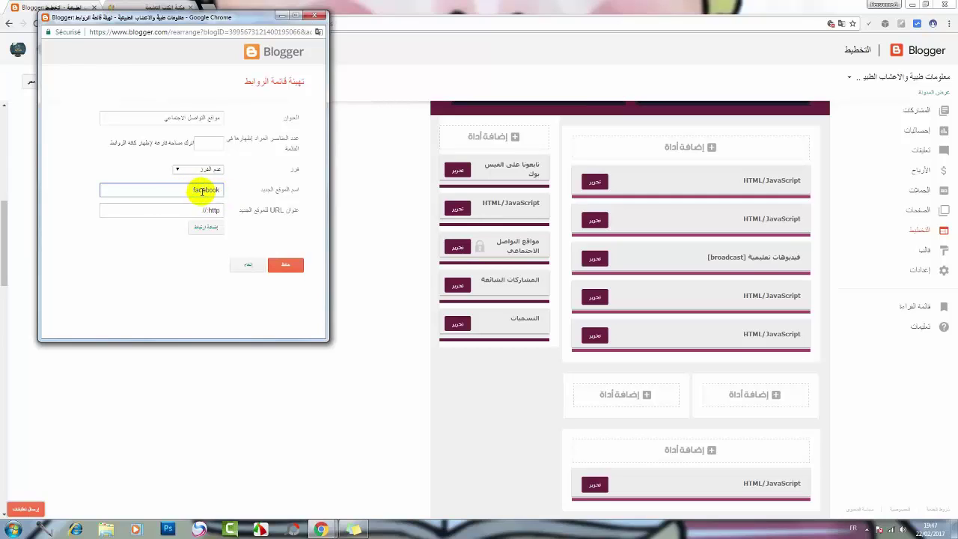
click(210, 210)
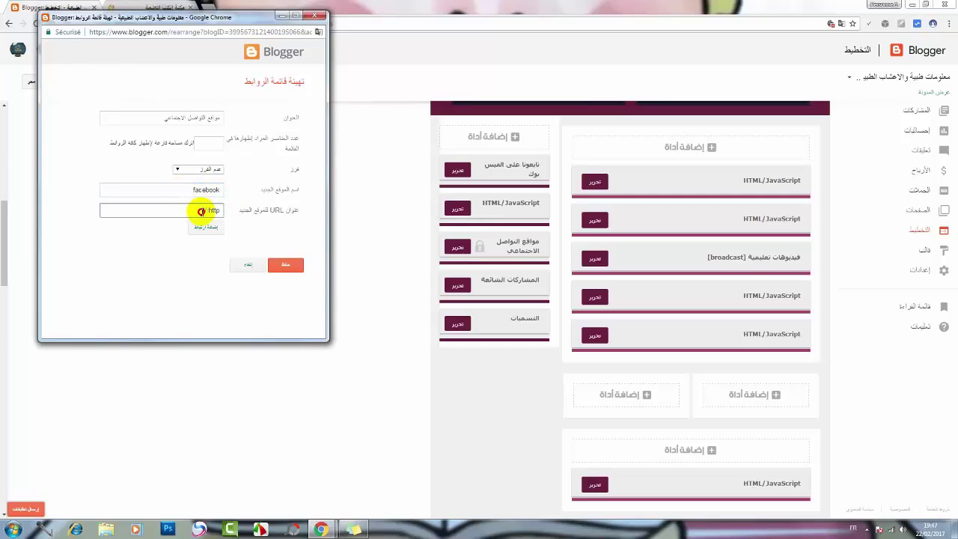
click(206, 227)
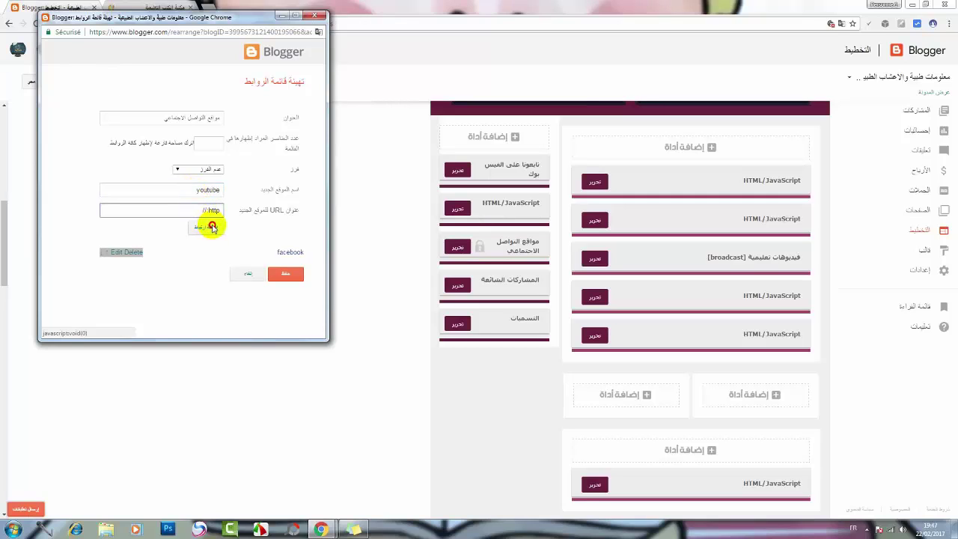
click(206, 227)
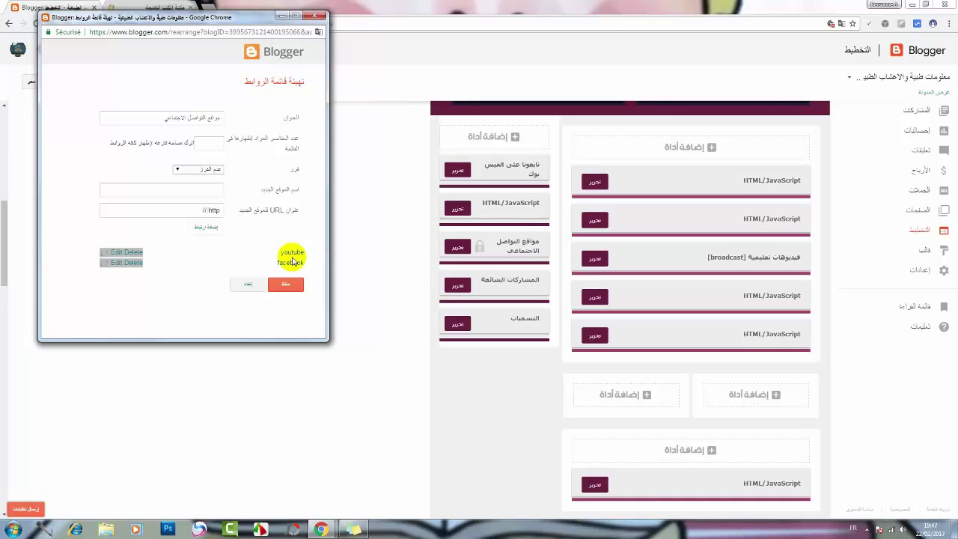
click(317, 17)
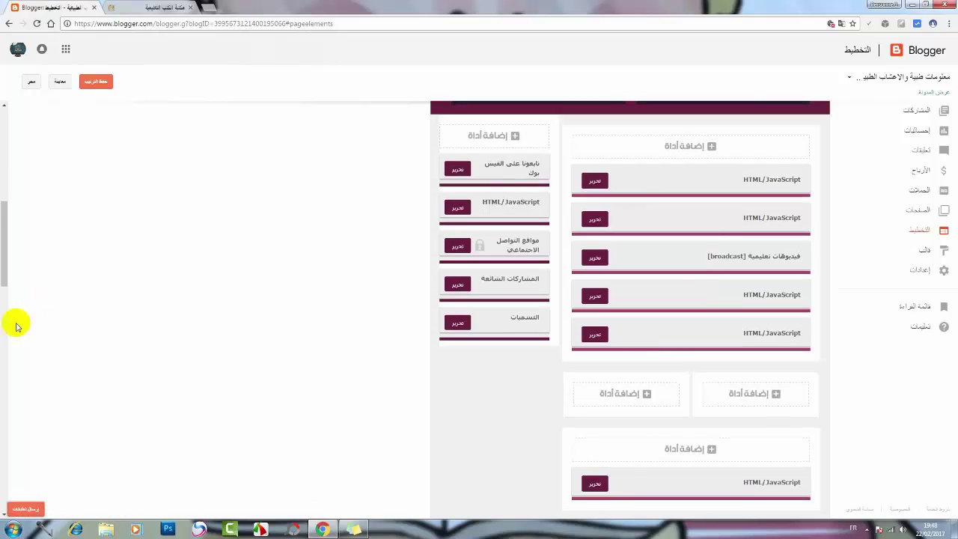
- Compare the lower layout areas for added gadgets with the ads and "آخر الموضوعات" section on the live thebooksarabic blog
scroll(23, 299, down, 2)
scroll(809, 288, down, 2)
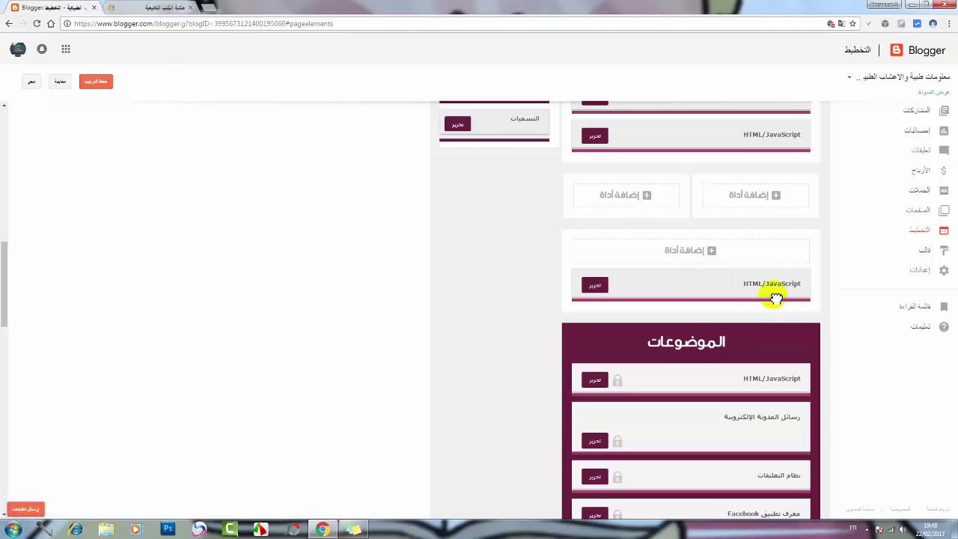
click(152, 10)
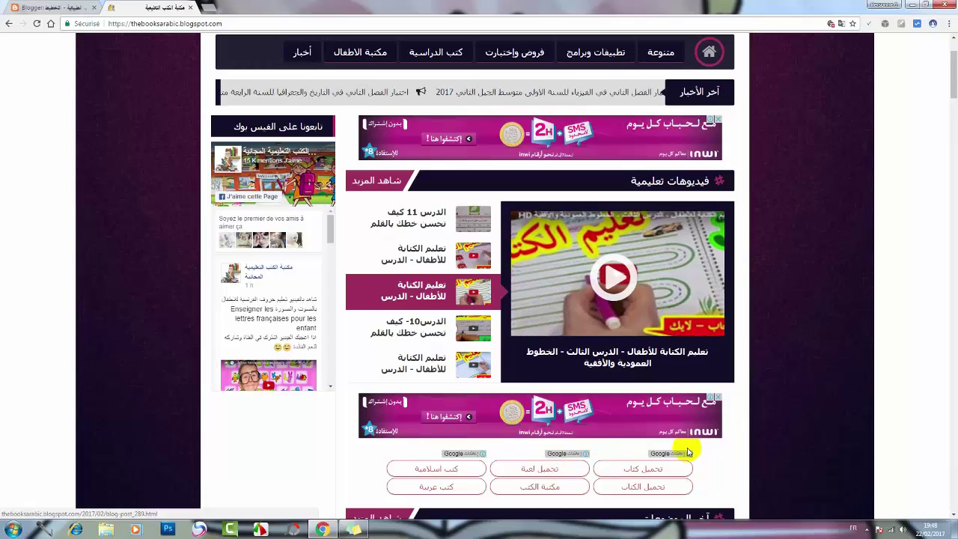
scroll(688, 452, down, 3)
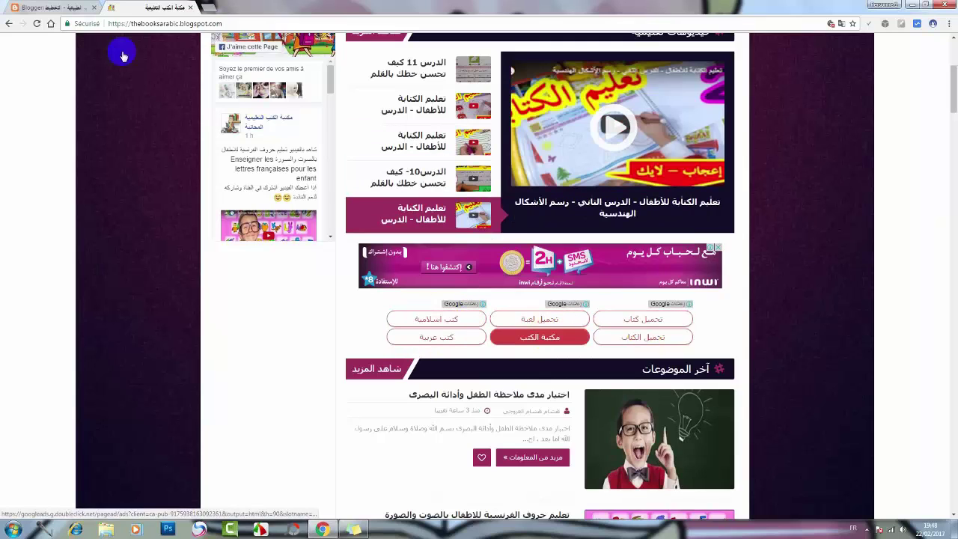
key(ctrl+shift+Tab)
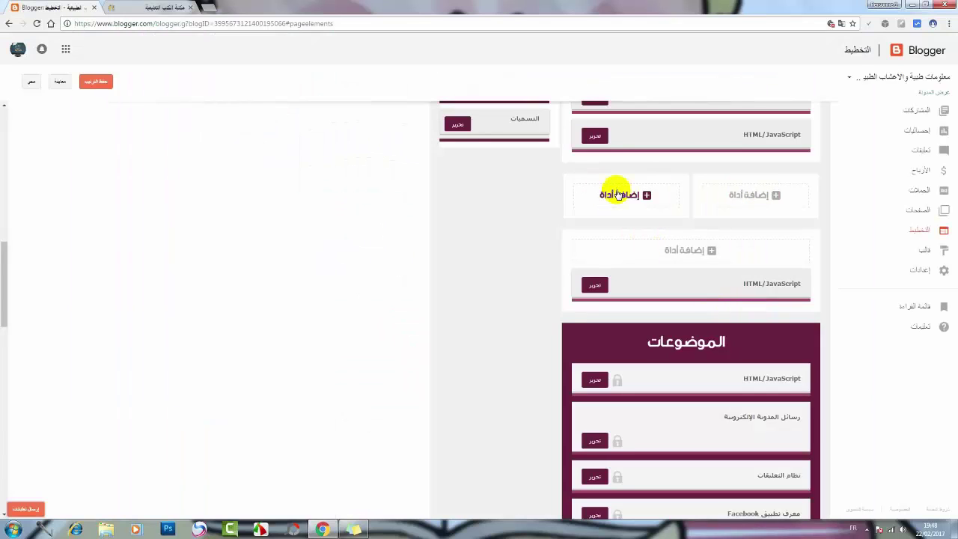
click(150, 7)
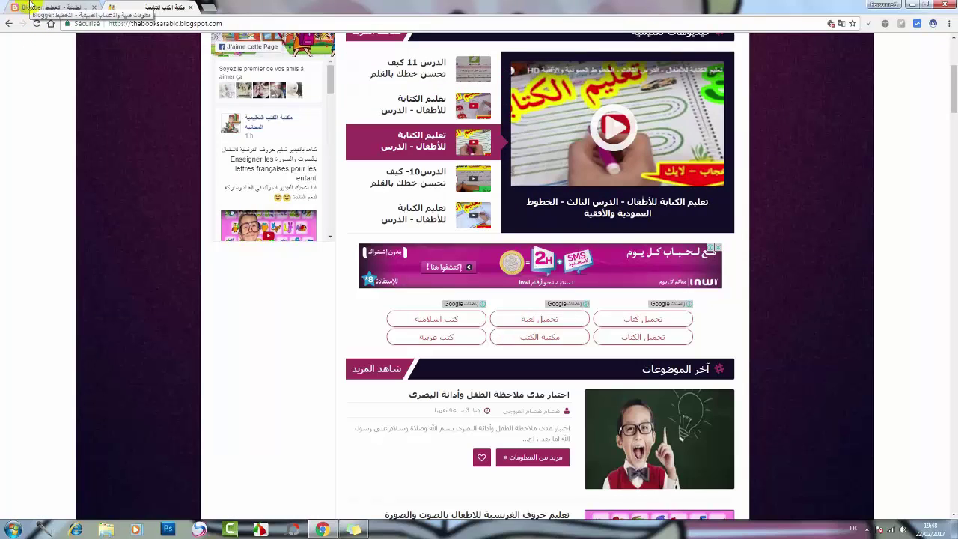
click(31, 6)
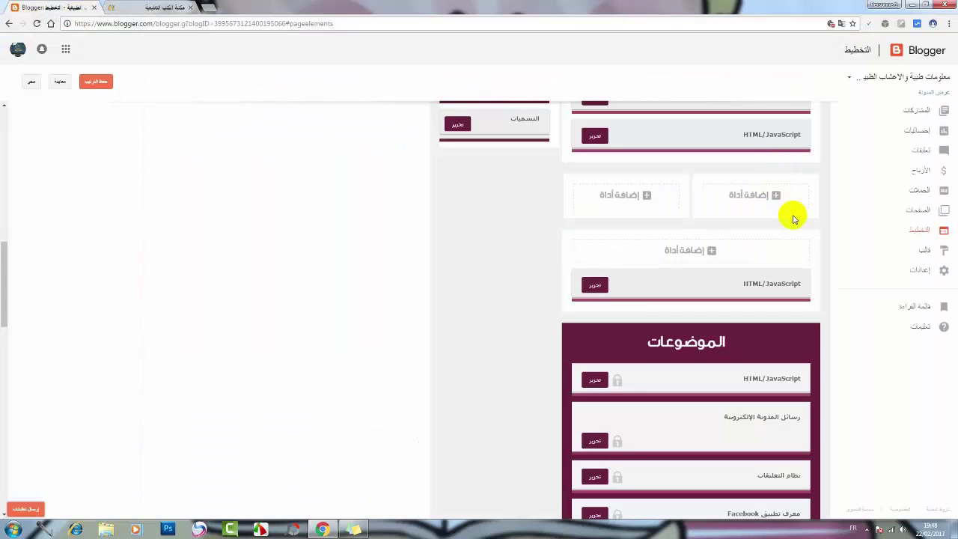
- Review the gadgets in the "الموضوعات" layout section and view the "تطبيقات وبرامج" submenu on the live blog
scroll(794, 218, down, 3)
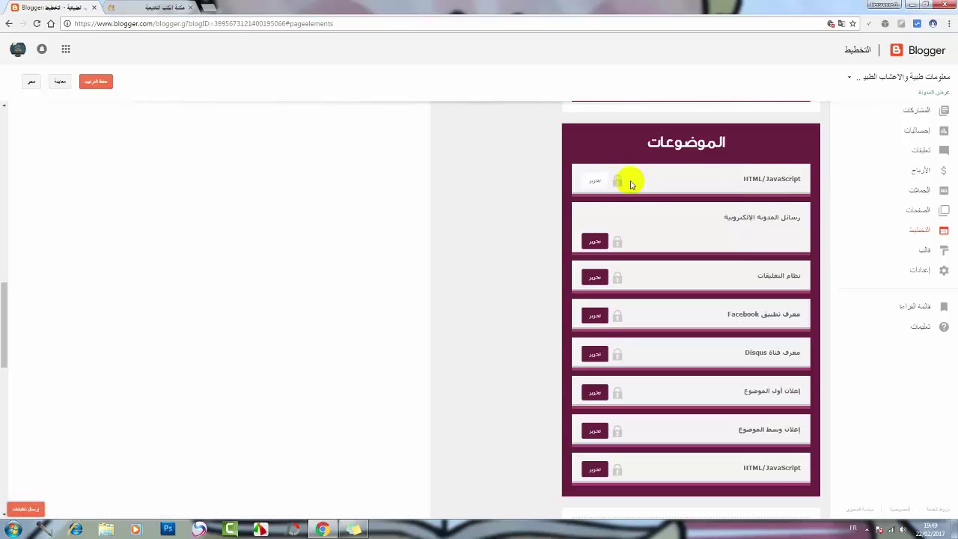
click(172, 6)
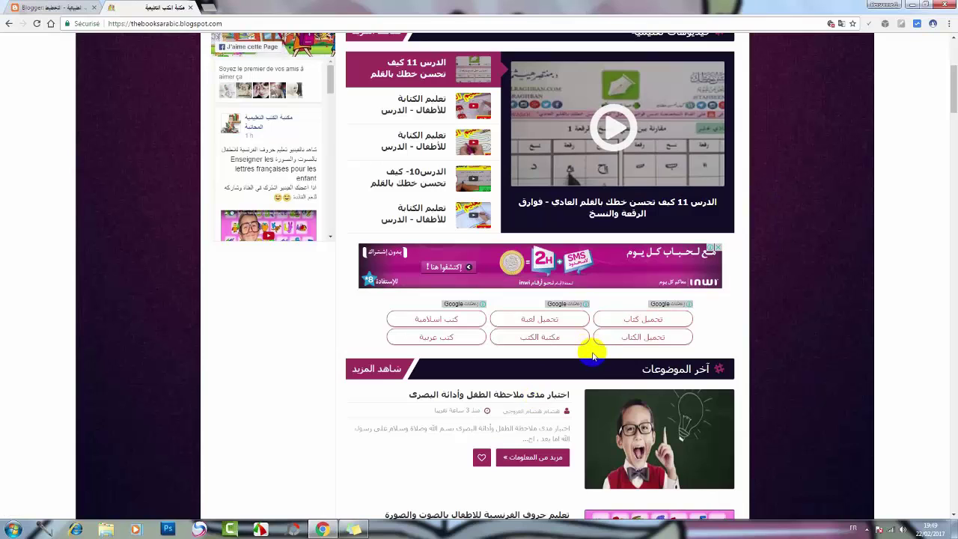
scroll(948, 59, up, 5)
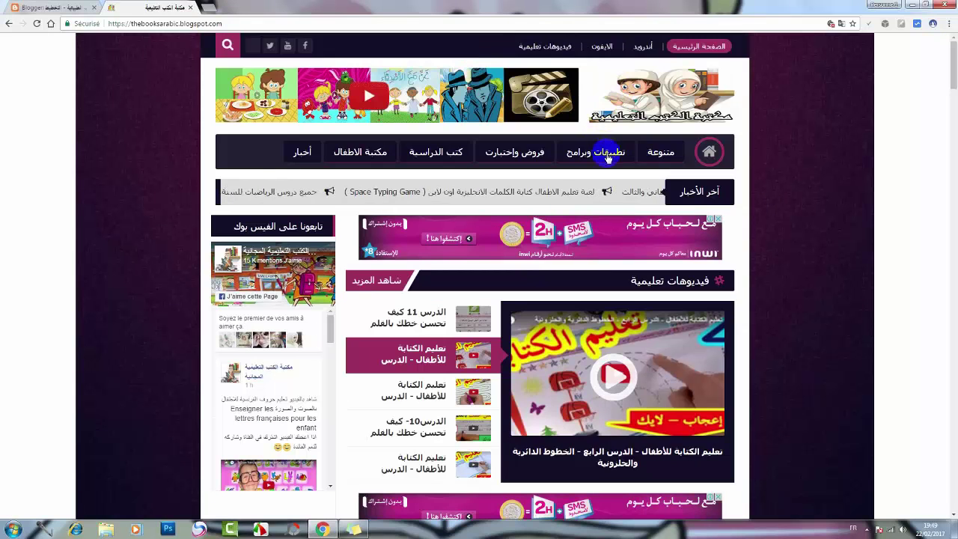
mouse_move(606, 156)
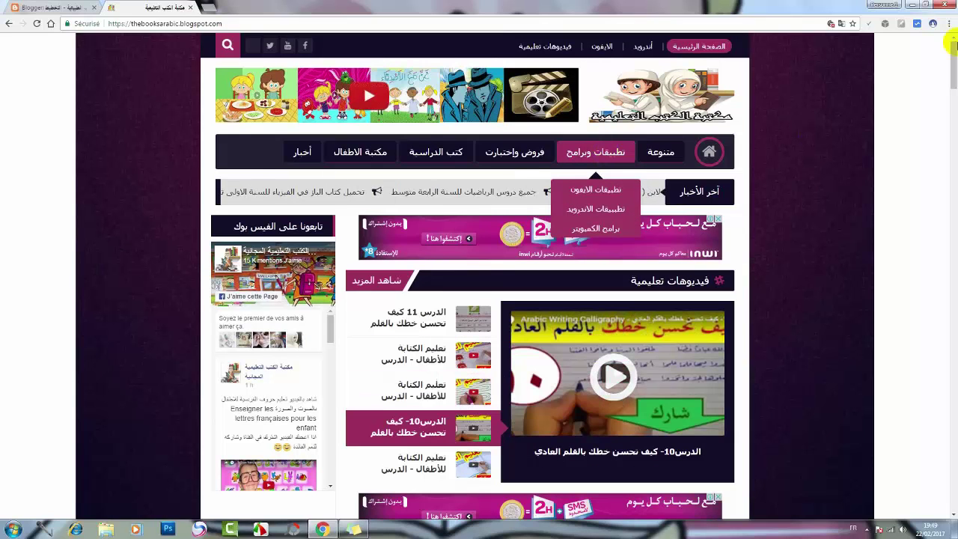
- Look through the live blog's home page down to the footer, reviewing the post list, its page numbers and the labels sidebar
scroll(927, 455, down, 1)
scroll(928, 456, down, 10)
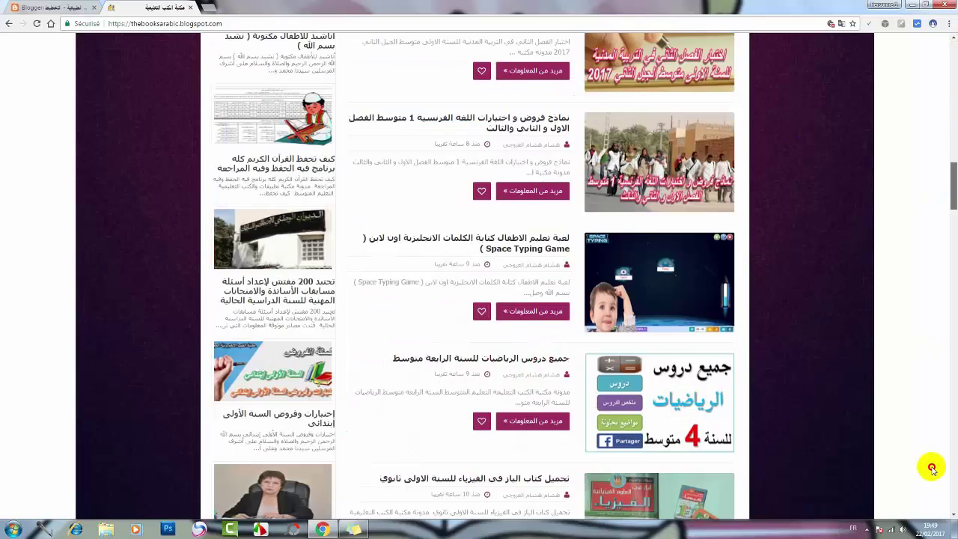
scroll(767, 309, down, 15)
scroll(762, 209, up, 4)
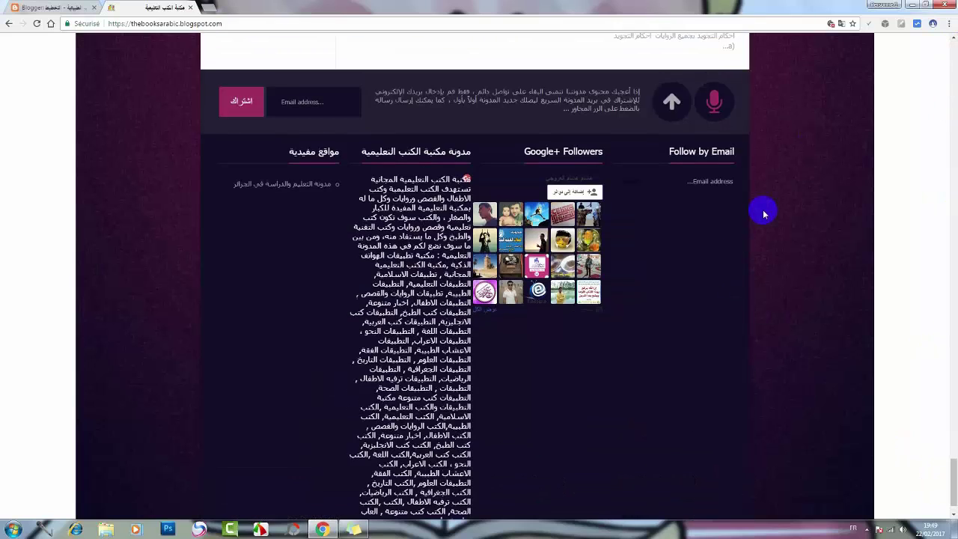
scroll(763, 209, up, 15)
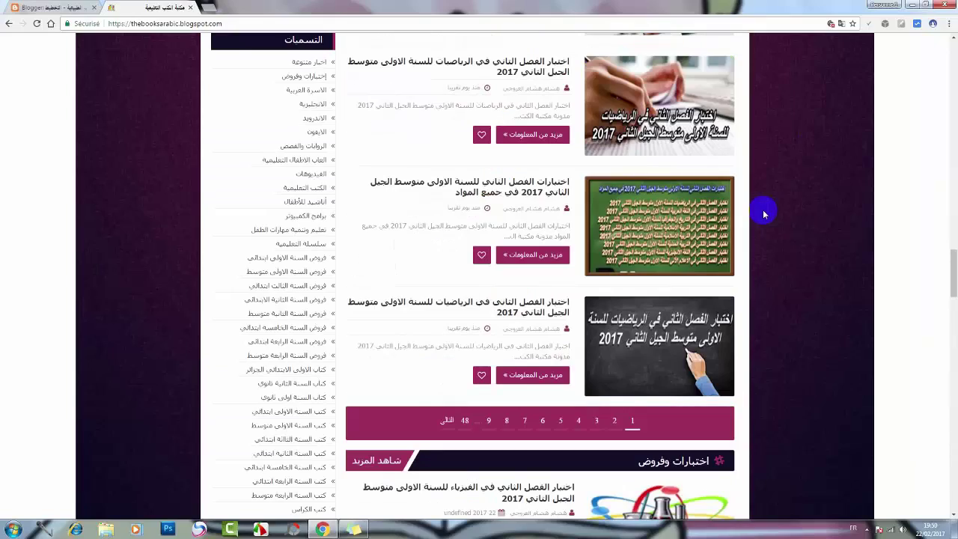
scroll(763, 210, up, 5)
scroll(767, 214, up, 9)
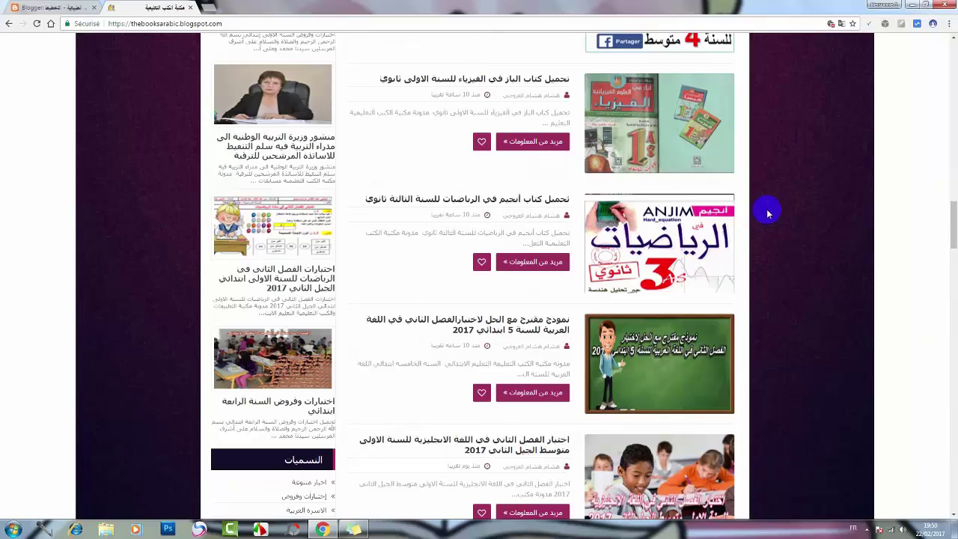
scroll(530, 240, down, 12)
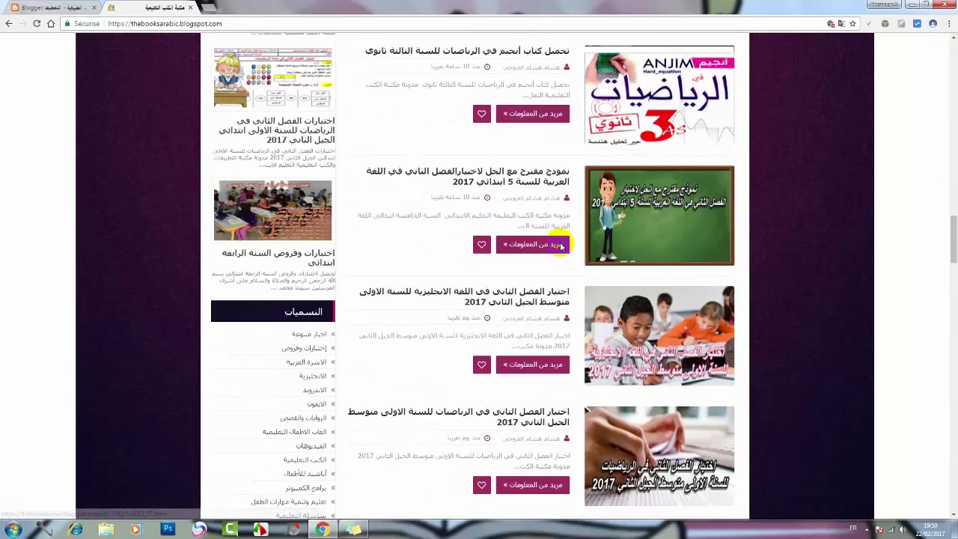
scroll(651, 247, down, 5)
scroll(620, 302, down, 5)
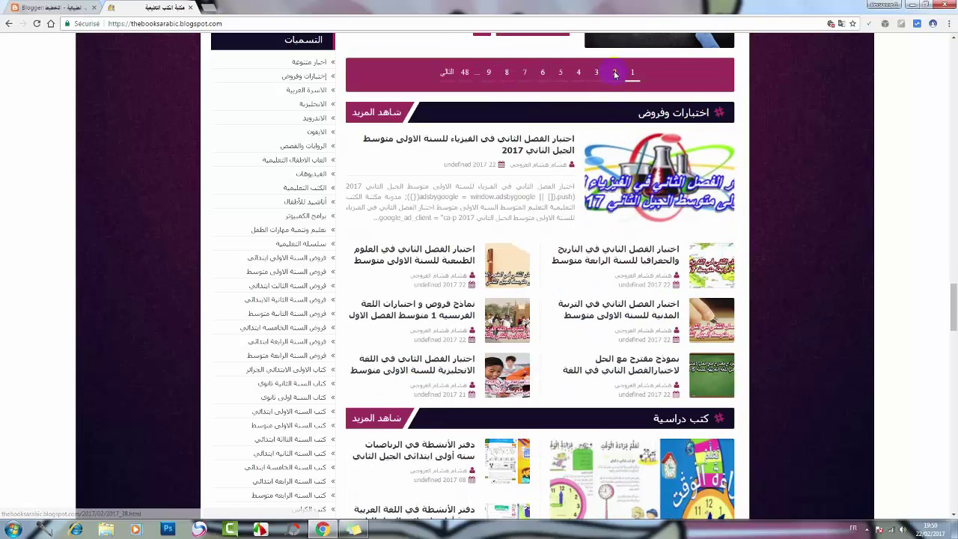
- Open page 2 of the live blog's post list and review its posts
click(615, 73)
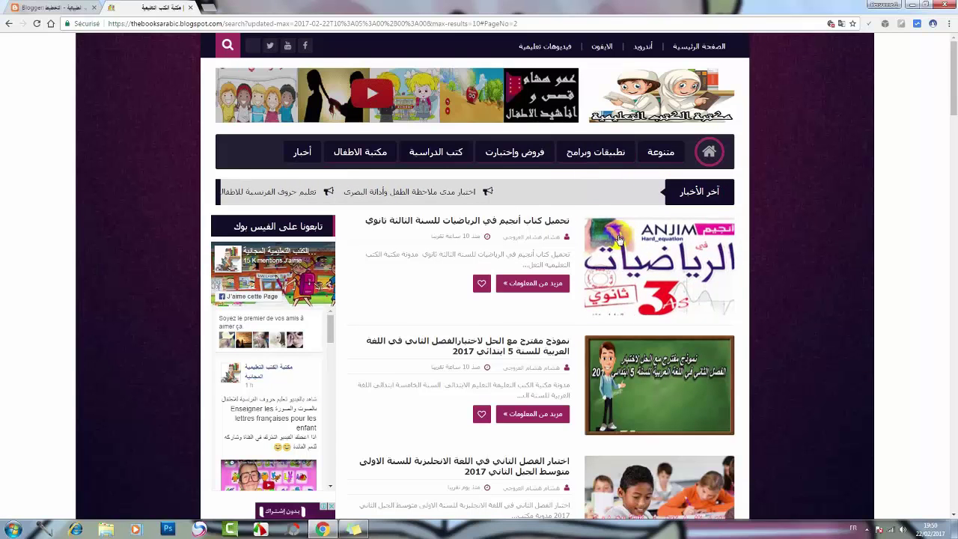
scroll(618, 240, down, 1)
scroll(618, 239, down, 1)
scroll(618, 240, up, 1)
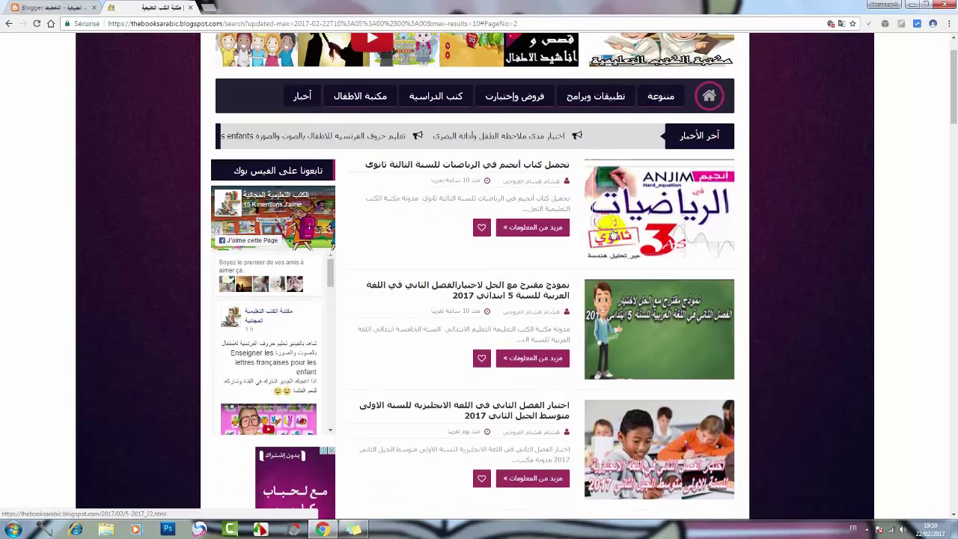
scroll(609, 129, up, 1)
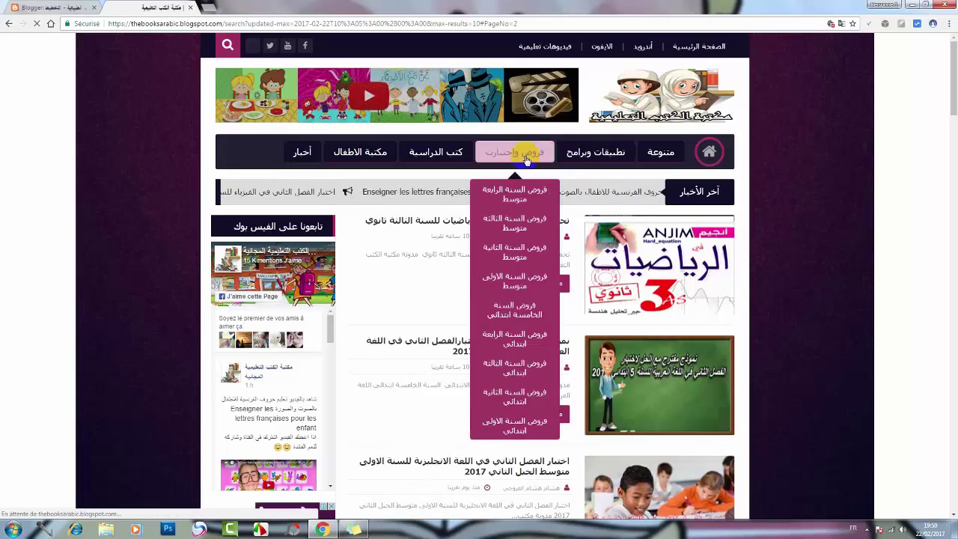
- View the "فروض وإختبارت" category from the live blog's main menu and reload its page
click(526, 160)
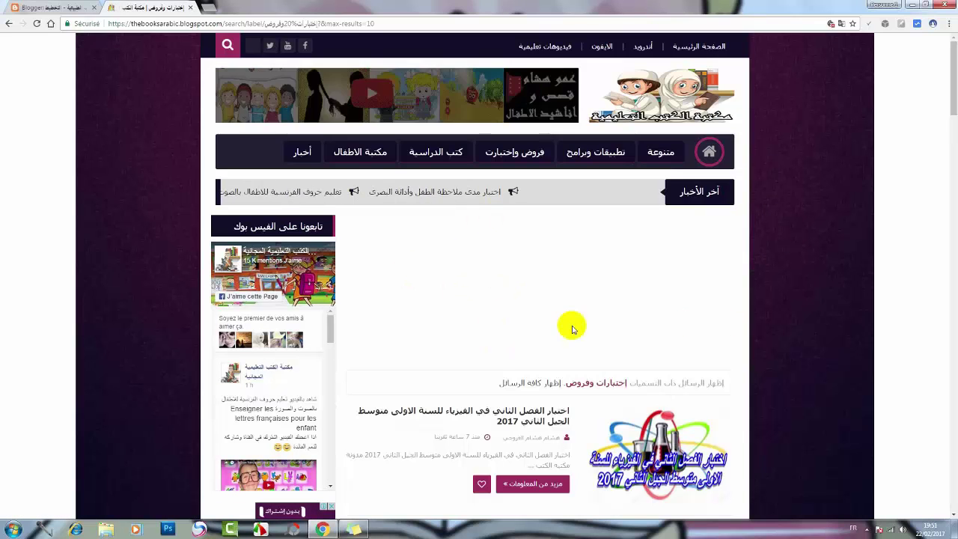
click(36, 23)
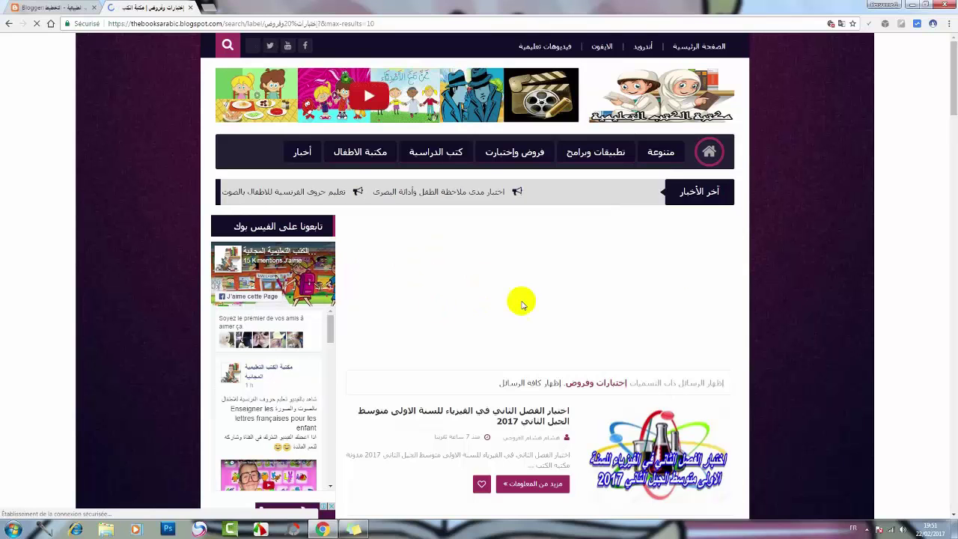
click(464, 155)
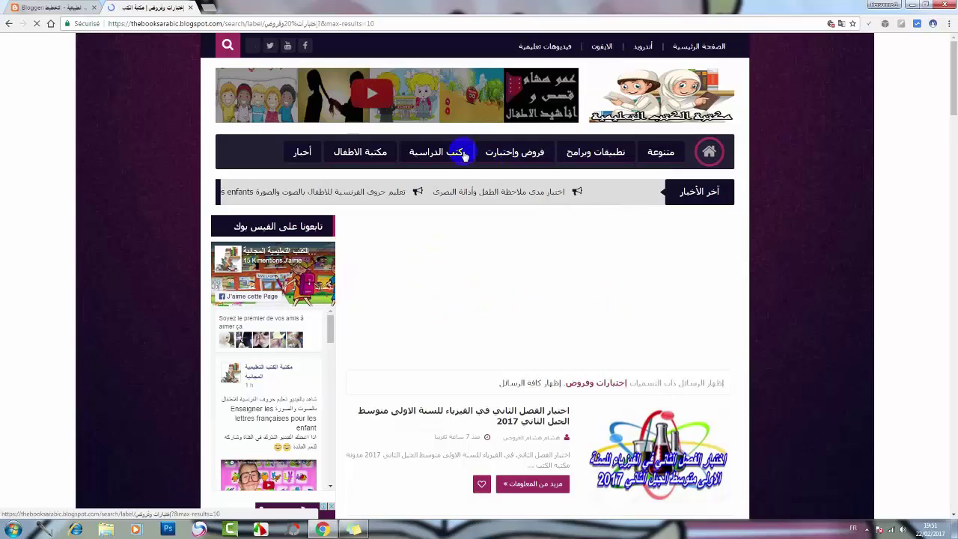
click(349, 154)
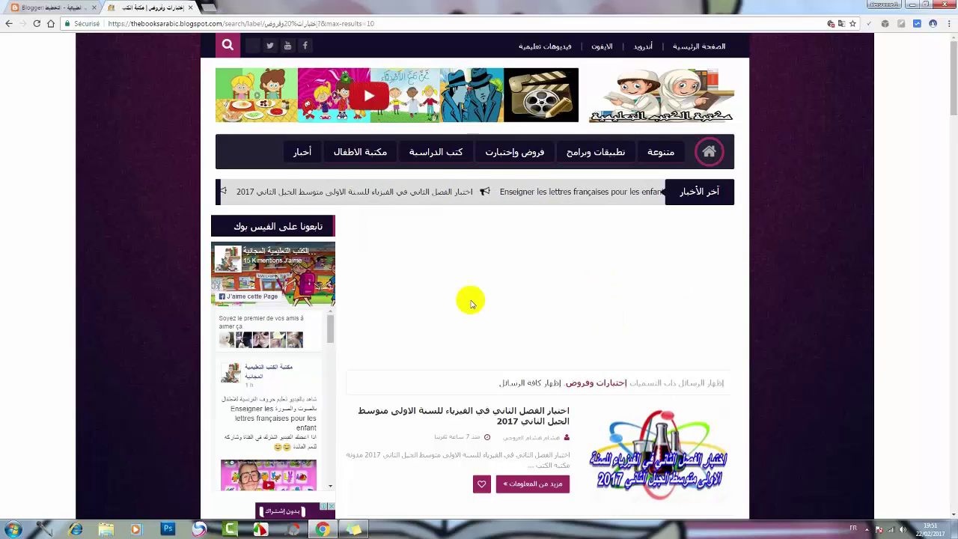
- Return to the Blogger layout, dismiss the Windows colour scheme prompt and switch to the "مكتبة الكتب التعليمية" blog
click(39, 6)
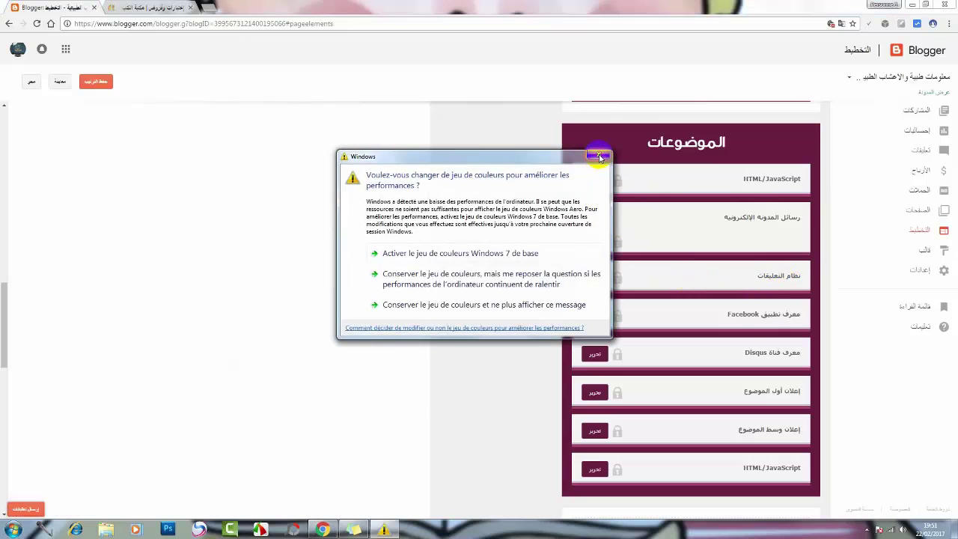
click(598, 156)
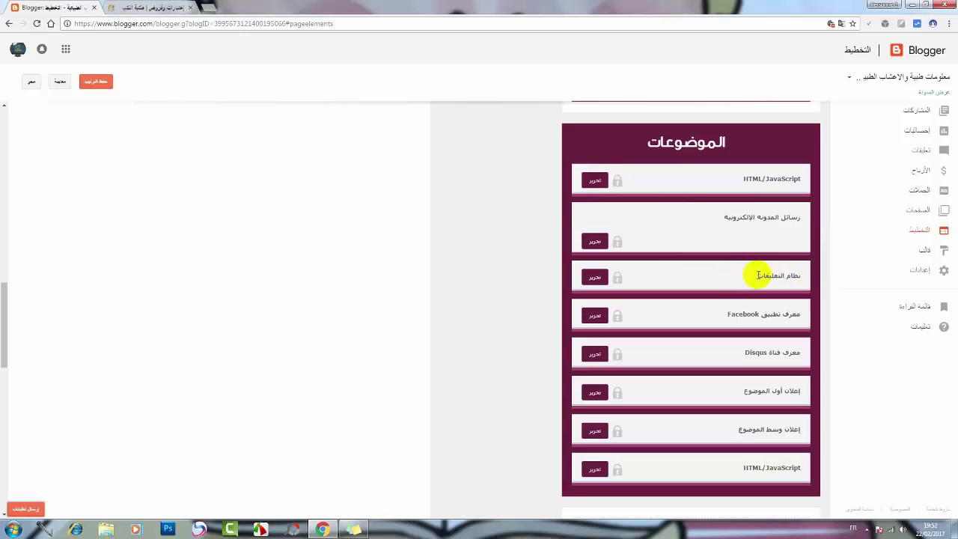
click(850, 79)
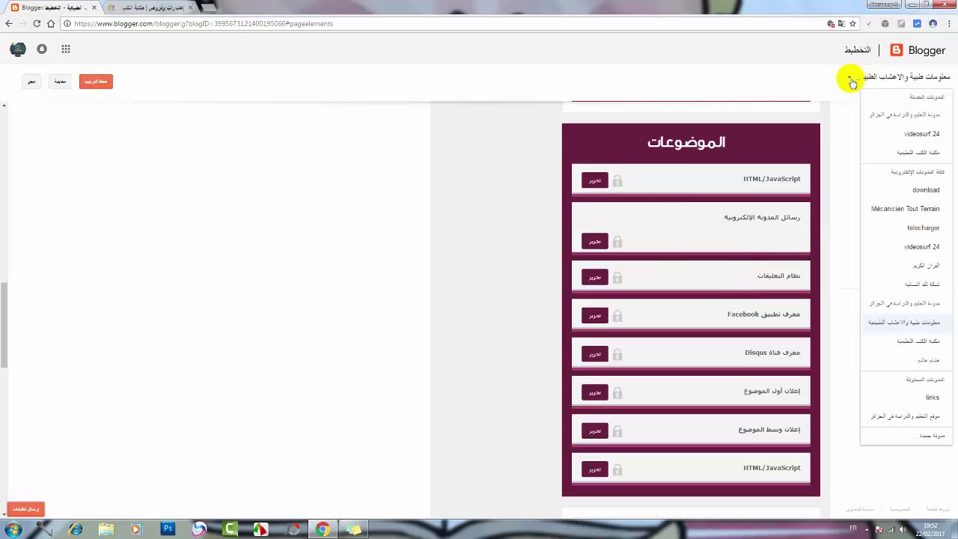
click(917, 155)
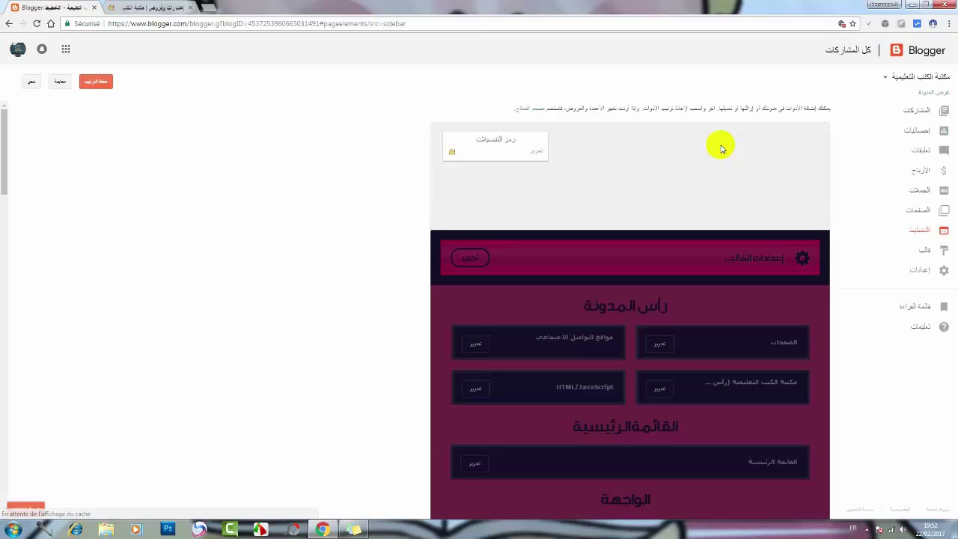
- Inspect the "نظام التعليقات" and "معرف تطبيق Facebook" gadgets in the "الموضوعات" section and close each without saving
scroll(751, 182, down, 4)
scroll(752, 187, down, 8)
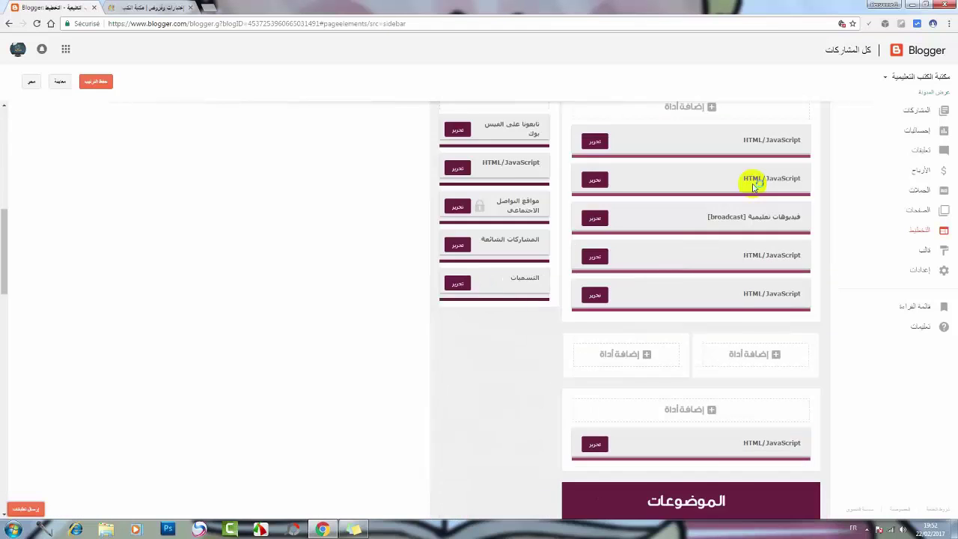
click(592, 291)
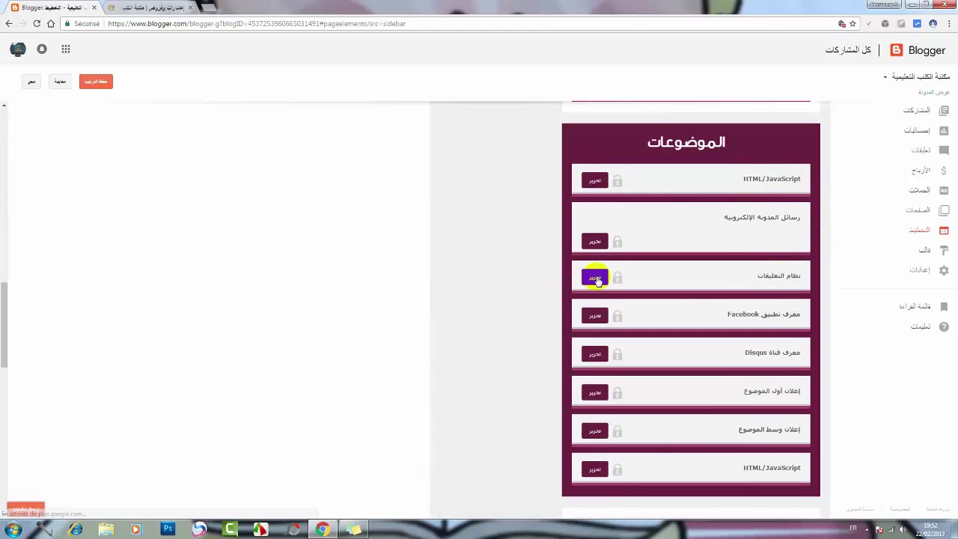
click(596, 282)
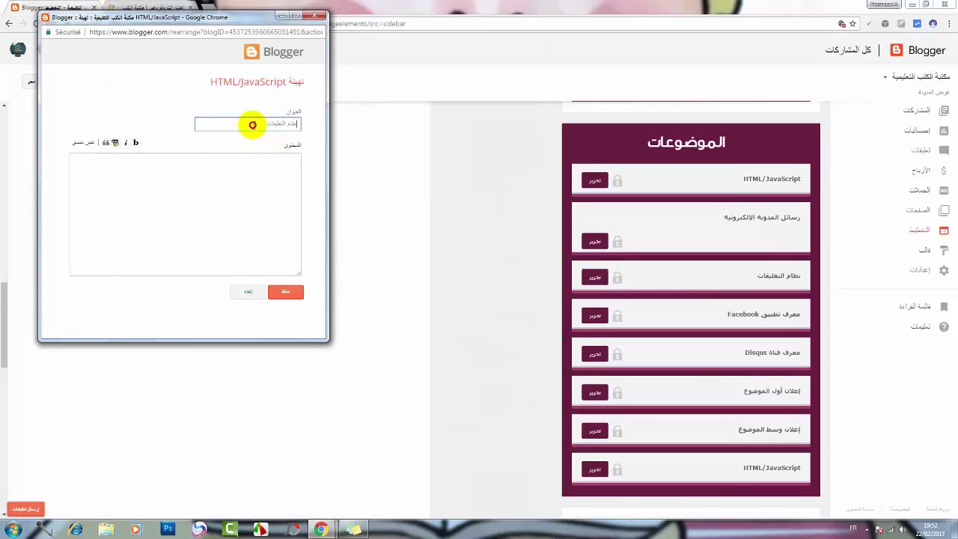
drag(252, 122, 297, 123)
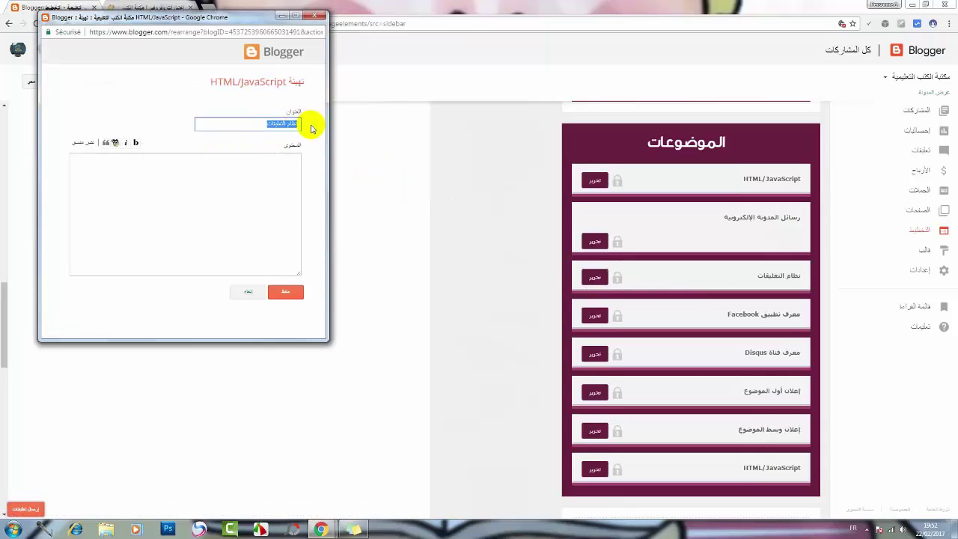
drag(297, 31, 283, 47)
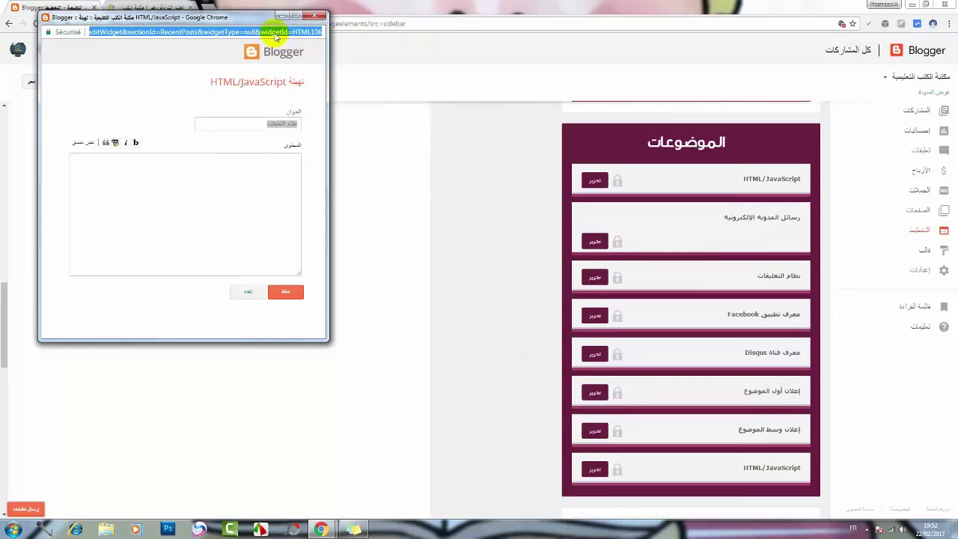
click(294, 30)
click(315, 16)
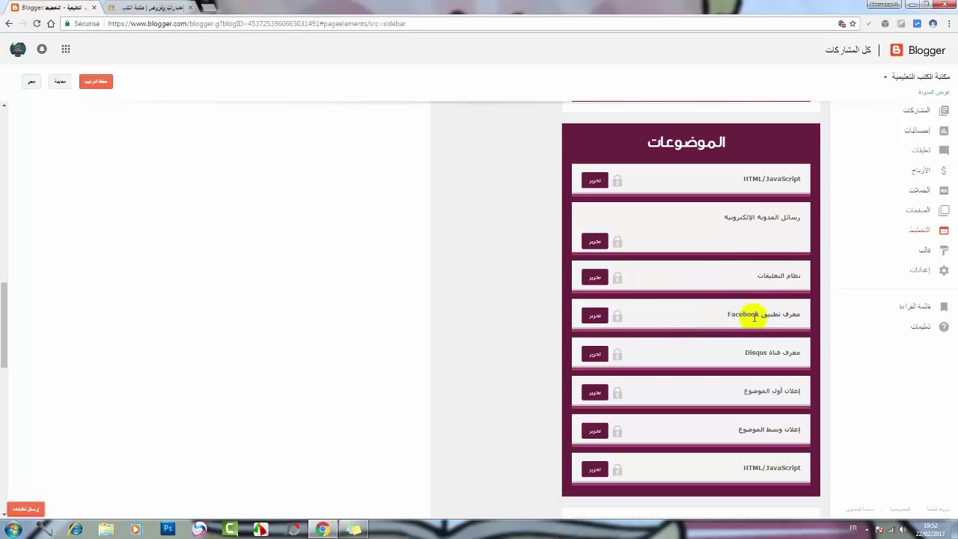
click(595, 315)
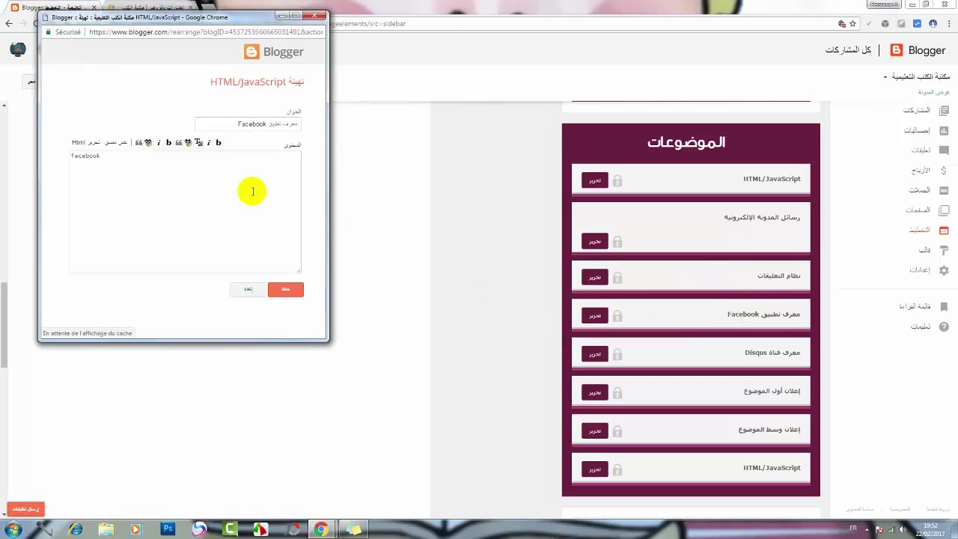
click(320, 15)
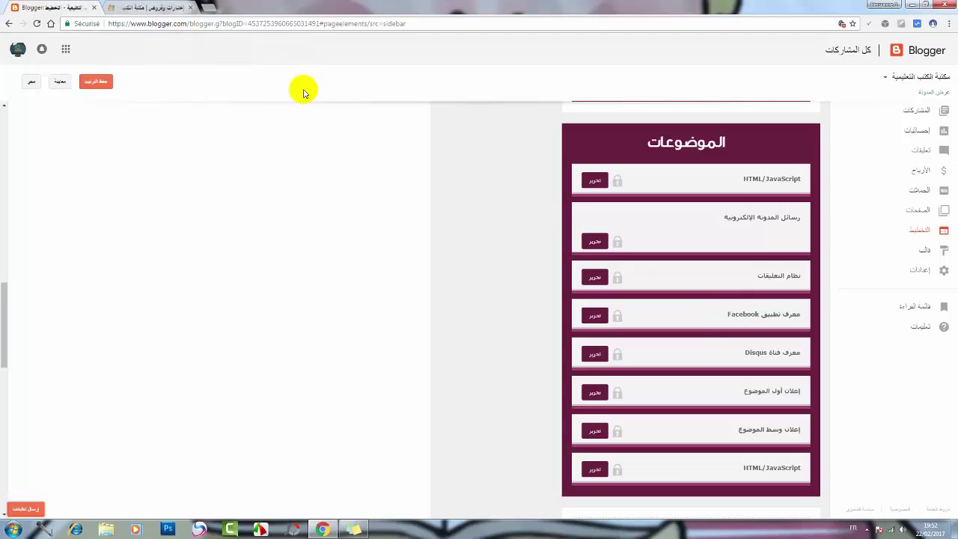
- Reload the live blog's category page and open the post "اختبار الفصل الثاني في الفيزياء للسنة الاولى متوسط الجيل الثاني 2017"
click(149, 6)
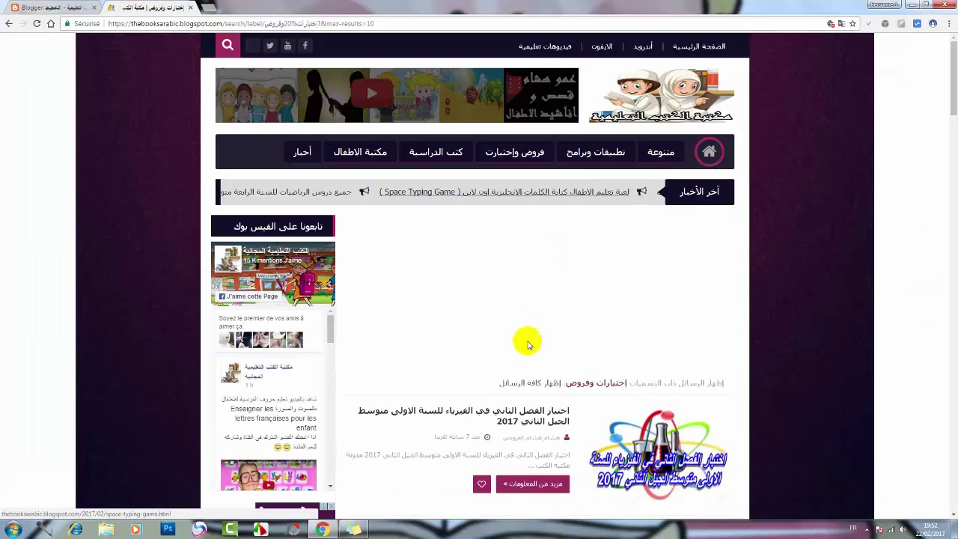
scroll(538, 426, down, 2)
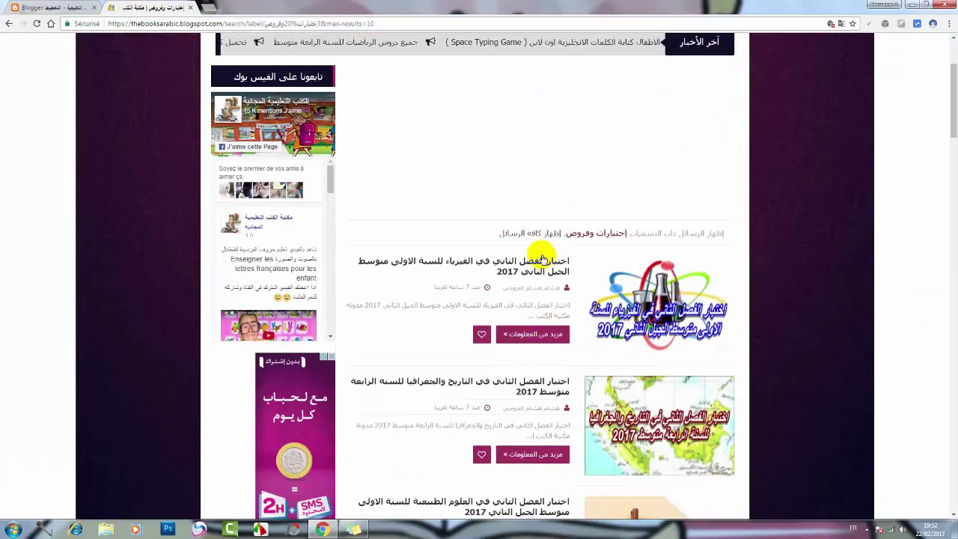
key(F5)
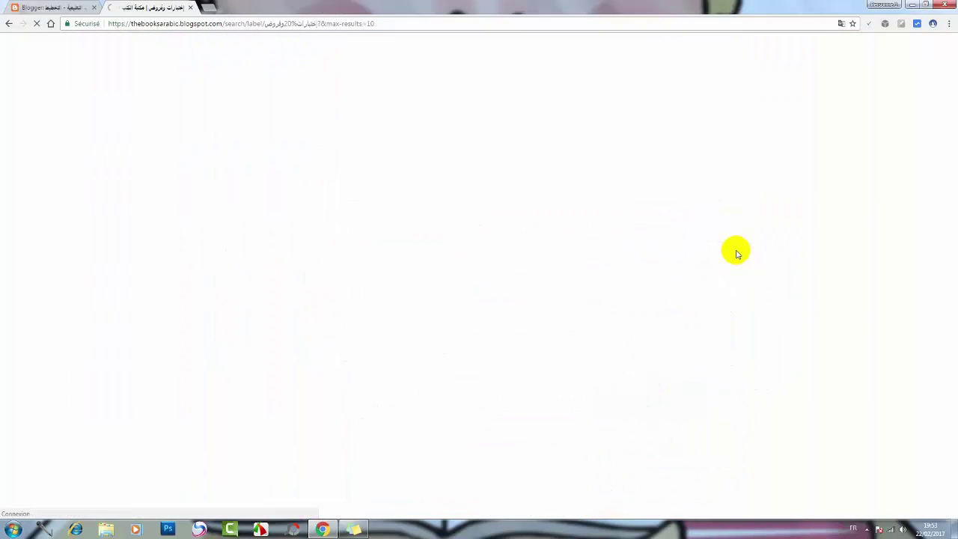
click(736, 252)
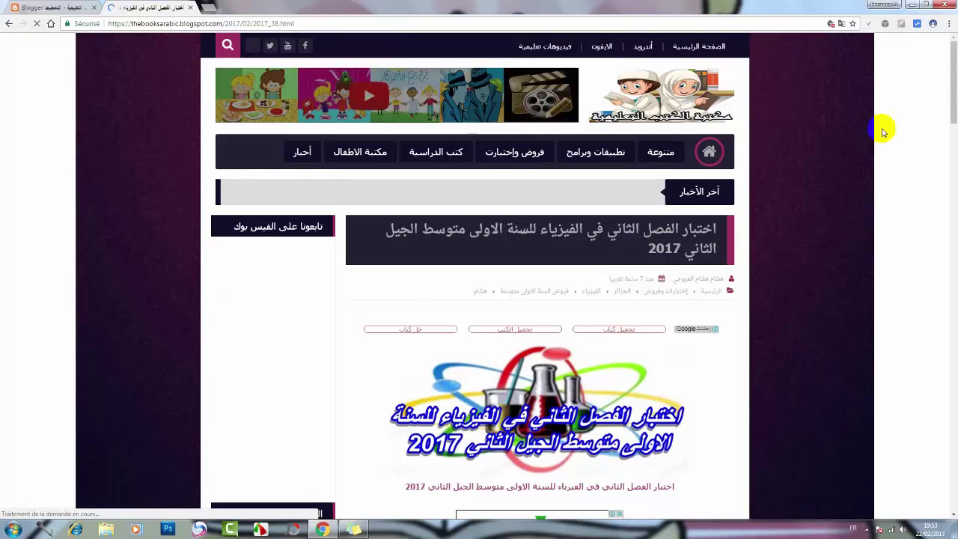
- Examine the post's in-text ads, share buttons, related posts and comment form, and return to the Blogger layout
scroll(881, 132, down, 5)
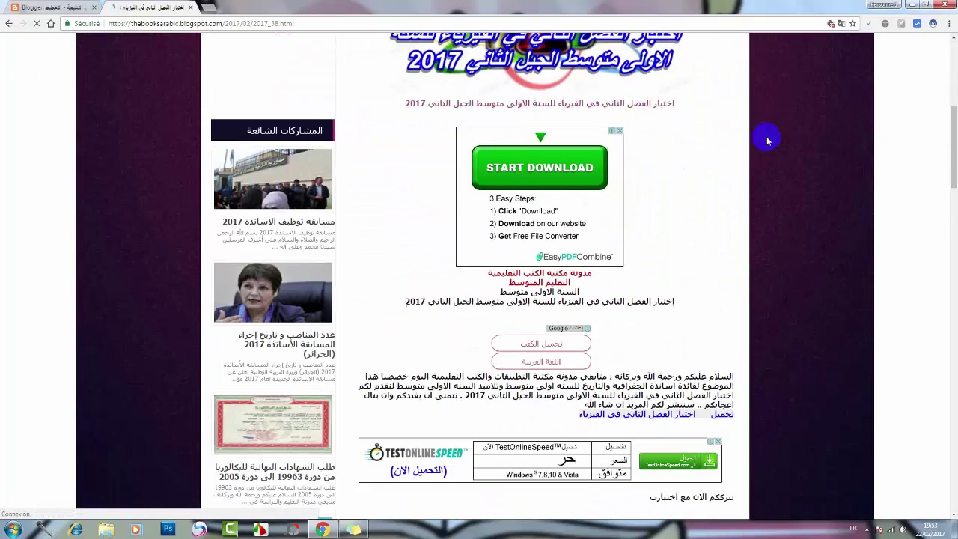
scroll(767, 140, down, 4)
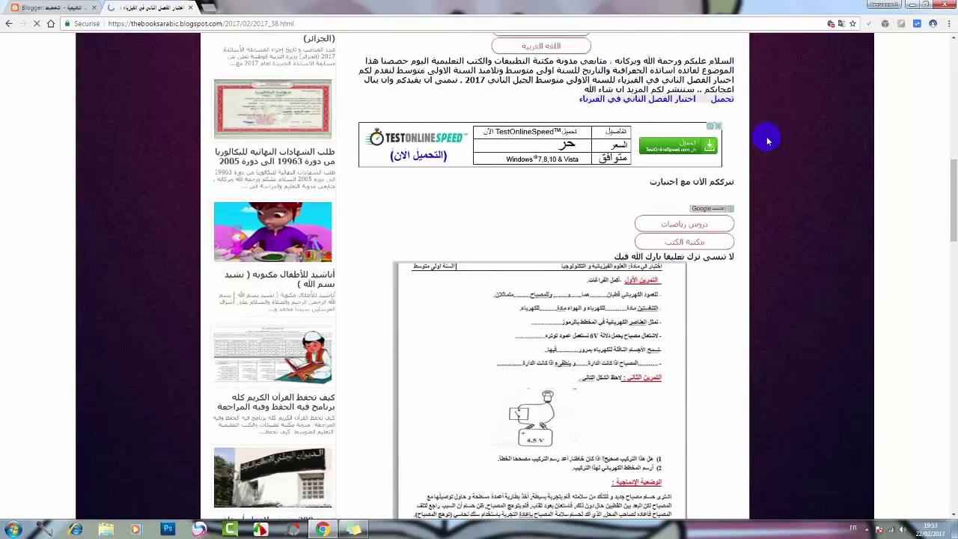
scroll(767, 140, down, 10)
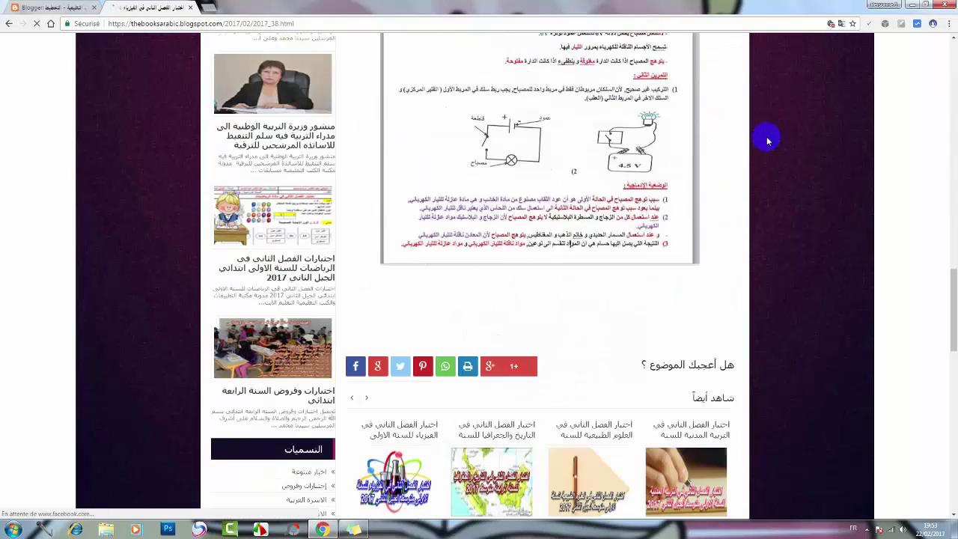
scroll(767, 139, down, 3)
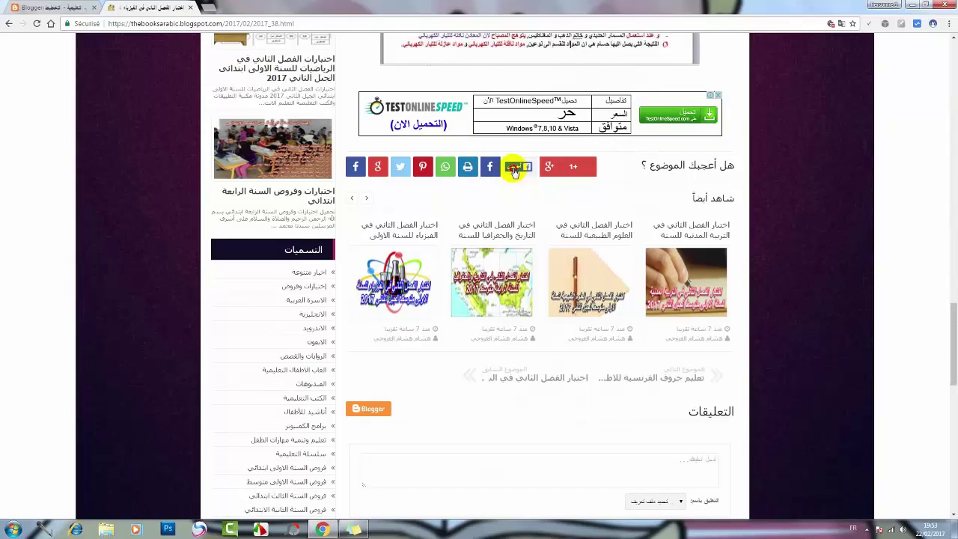
click(515, 170)
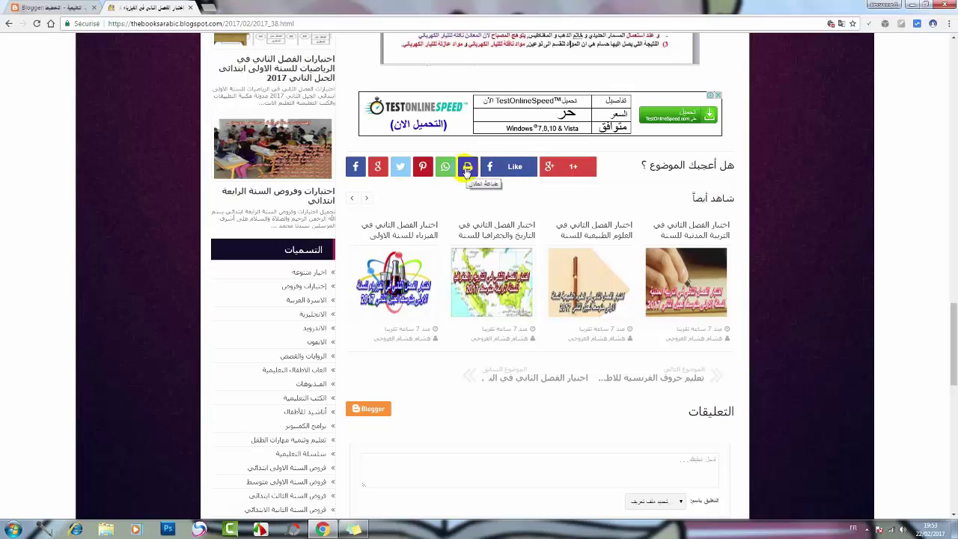
click(39, 5)
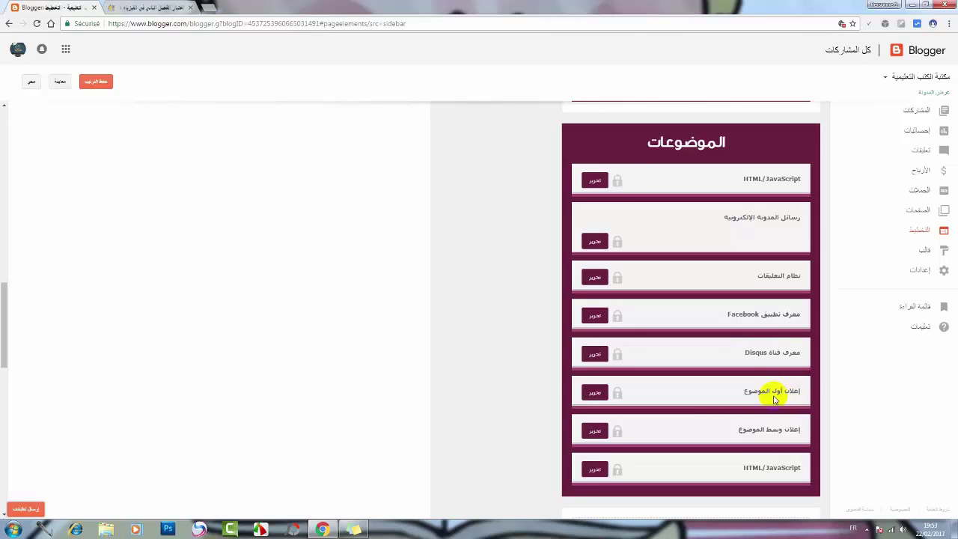
- Check the link ads at the start of the live post, then open the last HTML/JavaScript gadget in the "الموضوعات" section of the layout
click(135, 7)
scroll(701, 213, up, 20)
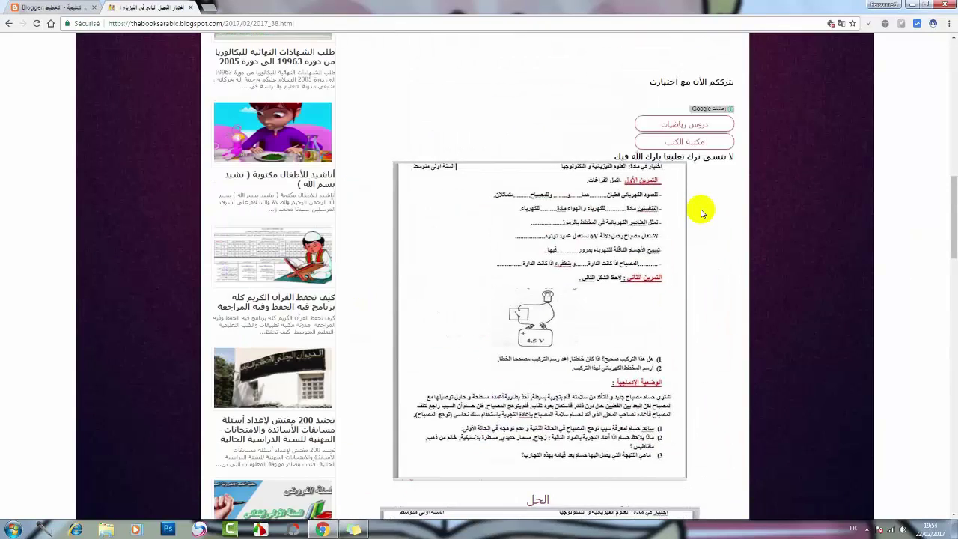
scroll(701, 213, up, 3)
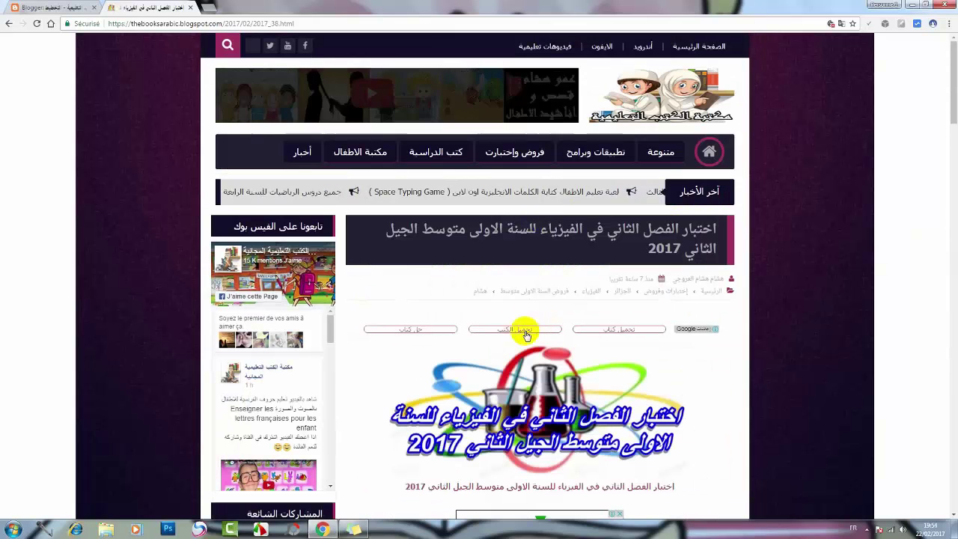
click(21, 6)
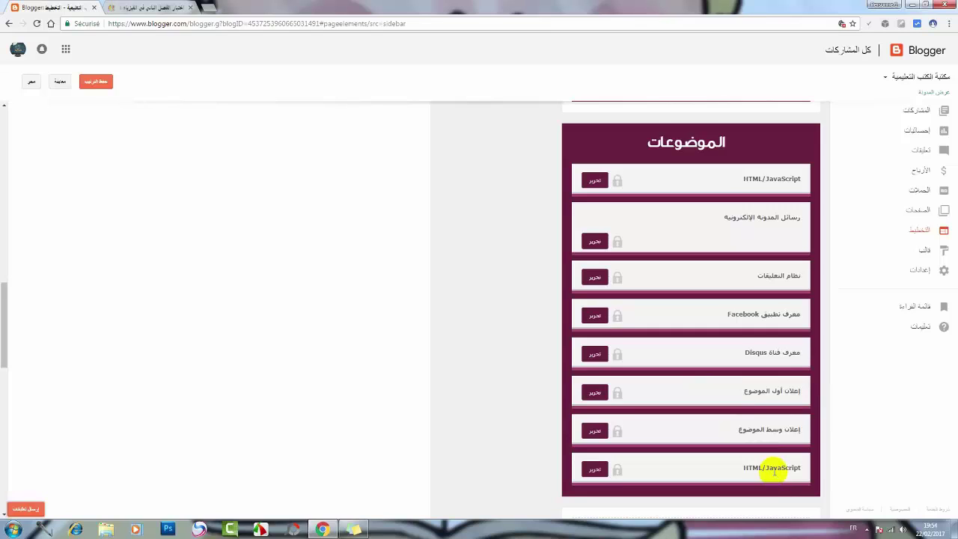
scroll(773, 470, down, 1)
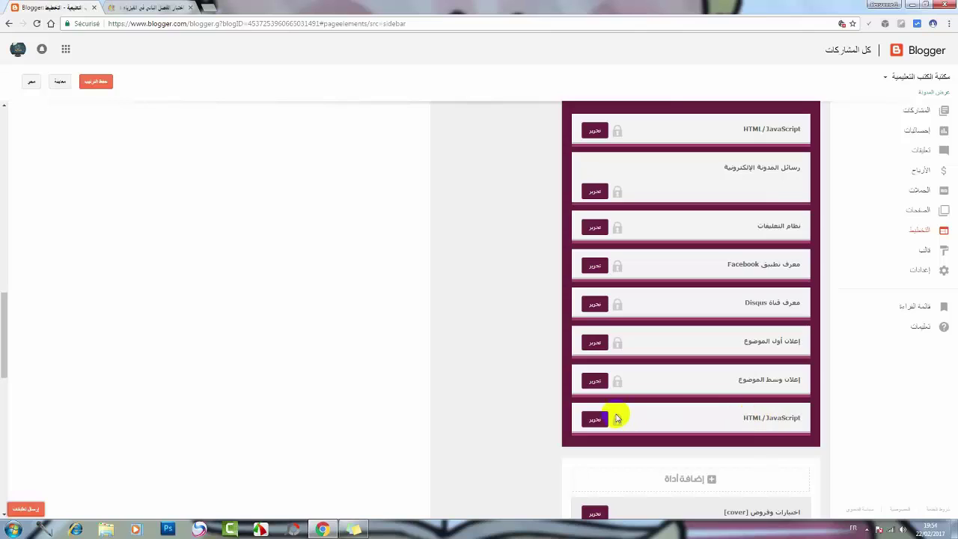
click(583, 421)
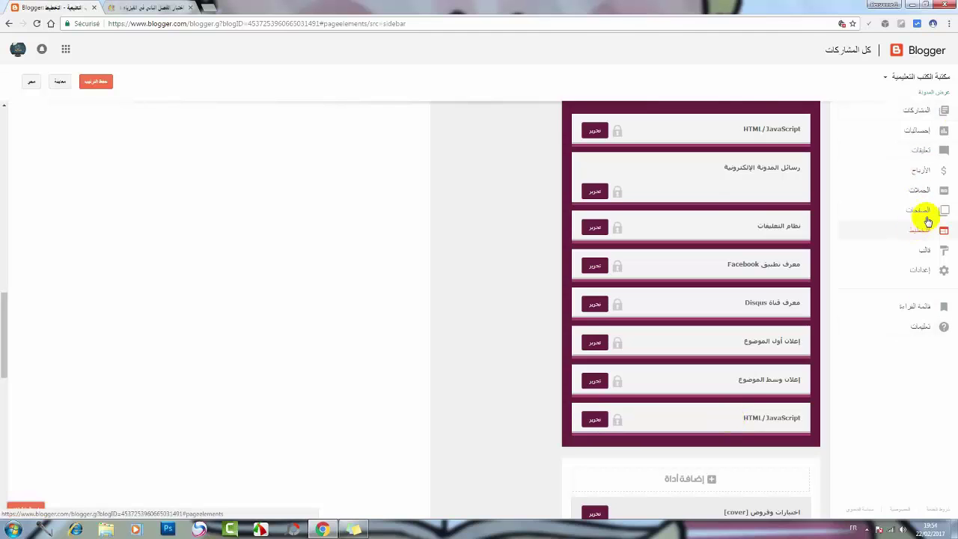
- Examine the ad placements along the live physics exam post, from its title down to the exam images
click(150, 8)
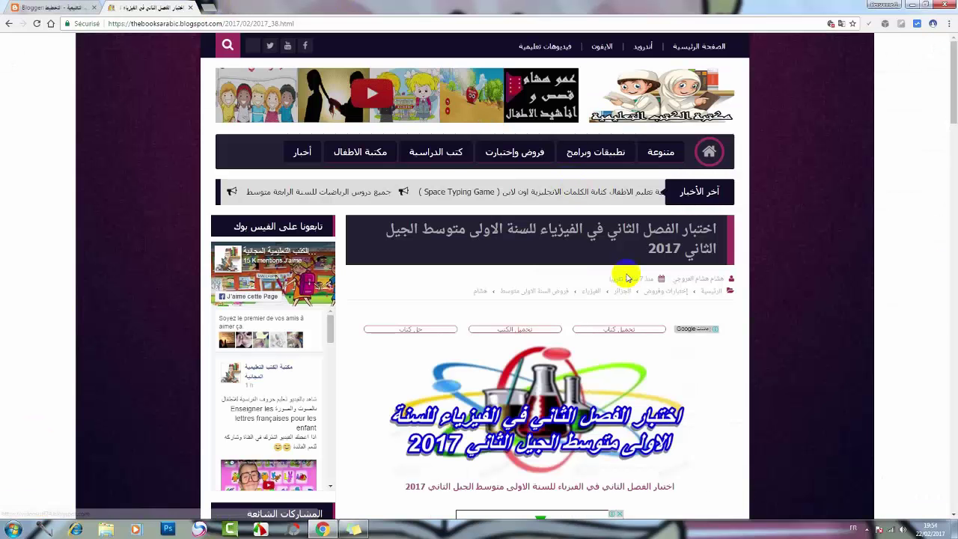
scroll(781, 235, down, 6)
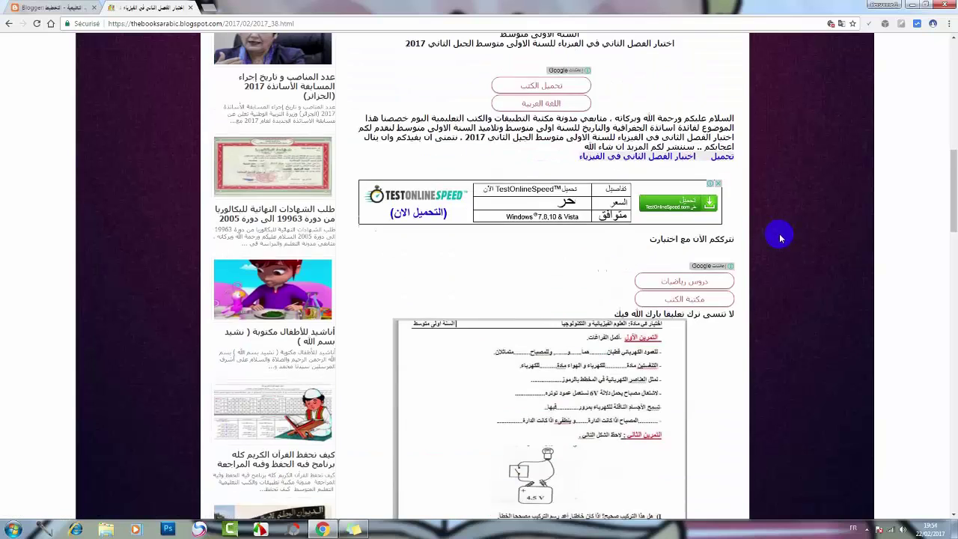
scroll(795, 206, up, 2)
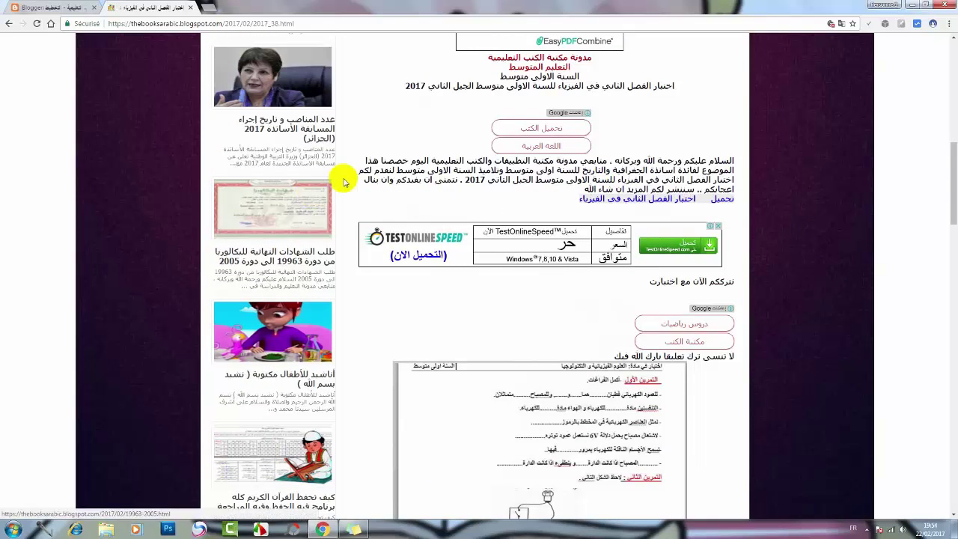
scroll(733, 128, up, 5)
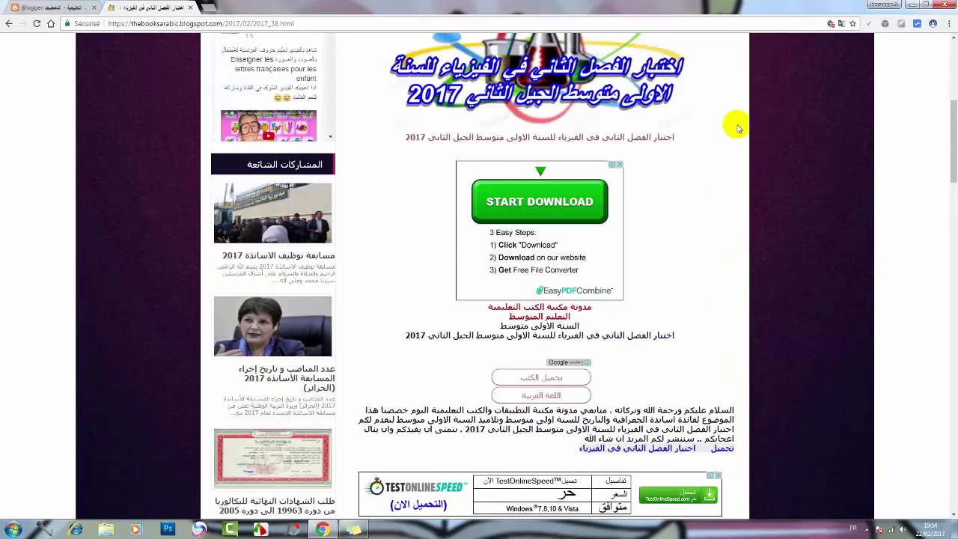
scroll(252, 239, up, 1)
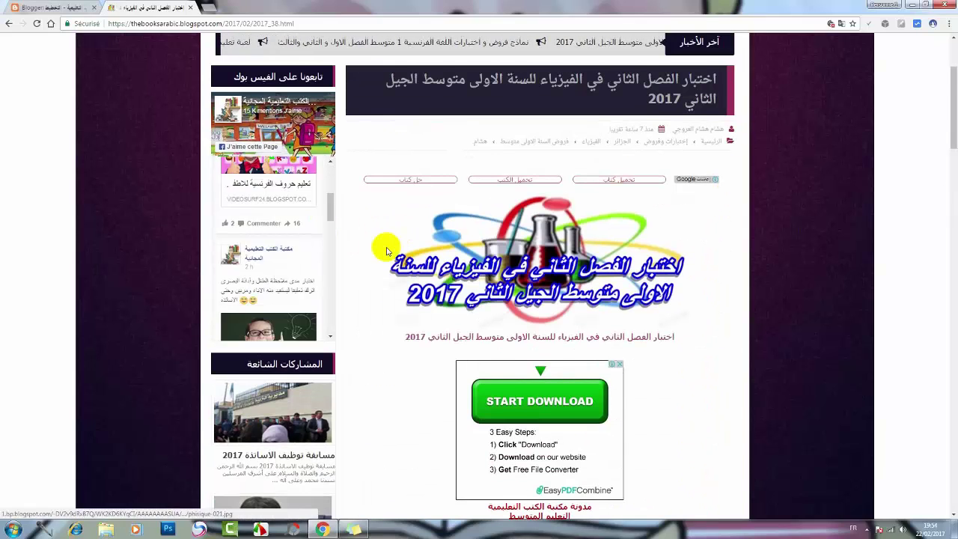
scroll(383, 253, down, 2)
scroll(384, 259, down, 8)
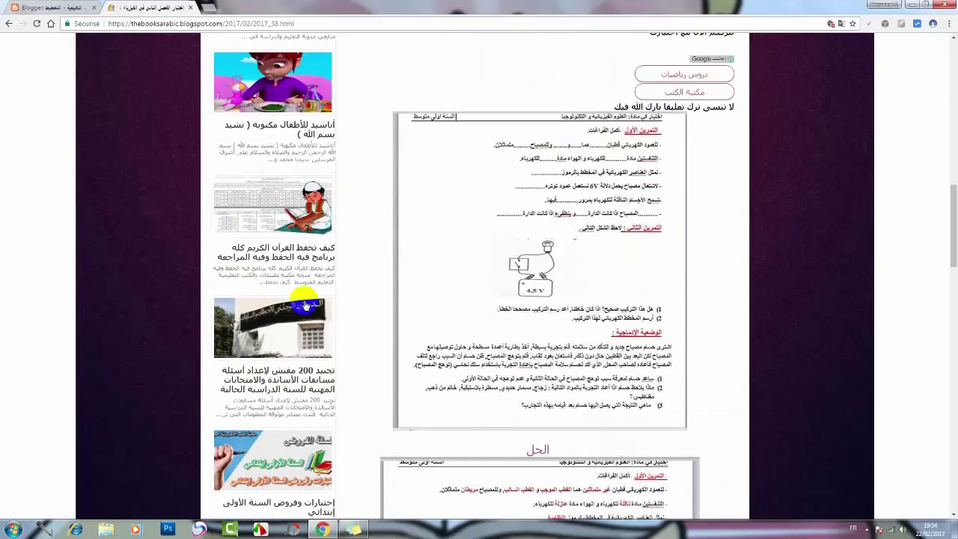
scroll(342, 301, down, 1)
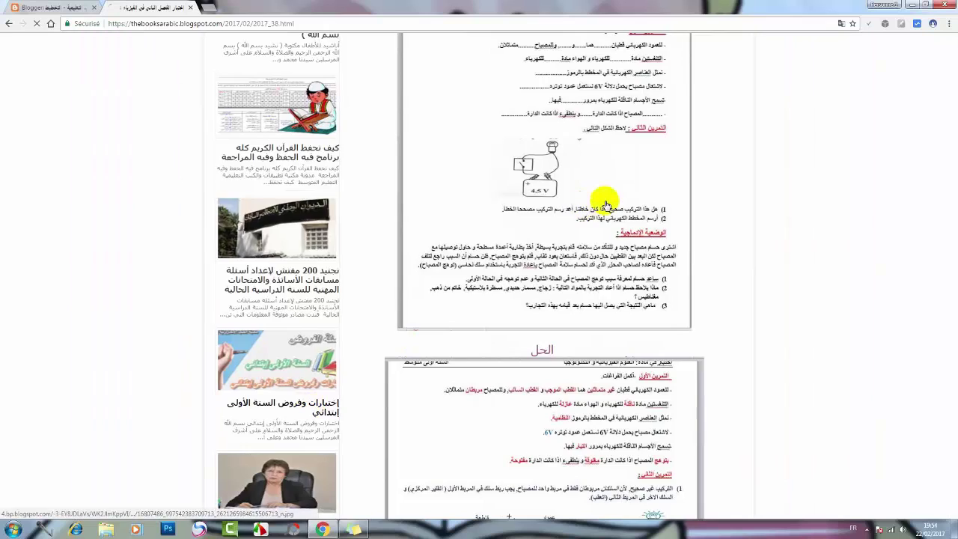
- Open the post "إختبارات وفروض السنة الأولى إبتدائي" and follow its link to the "إختبارات الرسم للسنة الأولى ابتدائي" download page
click(606, 202)
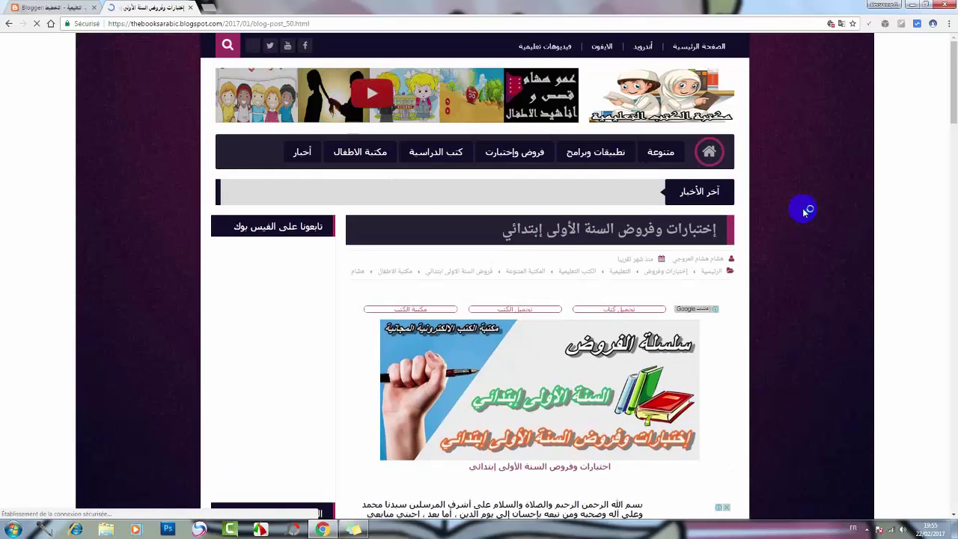
scroll(805, 212, down, 2)
scroll(805, 212, down, 10)
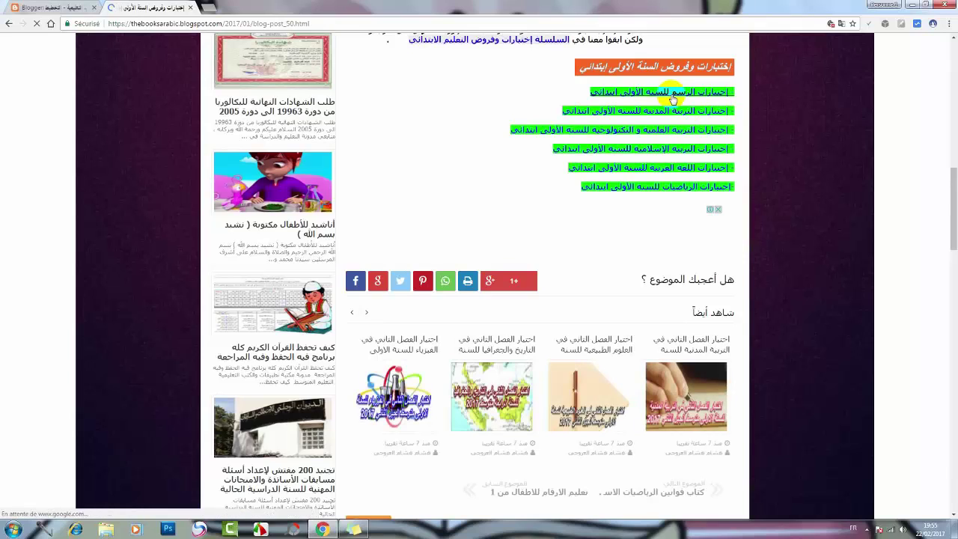
click(672, 98)
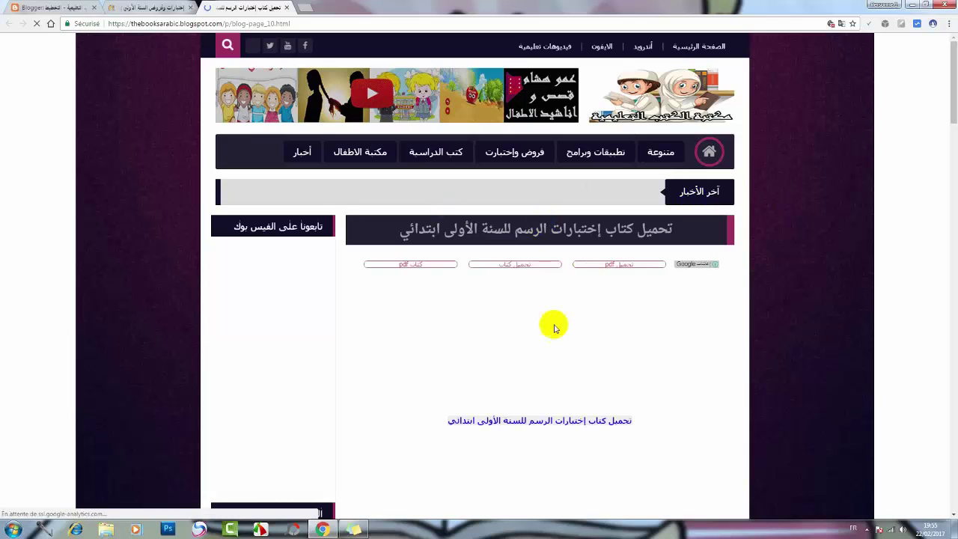
- Examine the ads on the download page down to its footer and return to the Blogger layout
scroll(669, 288, down, 3)
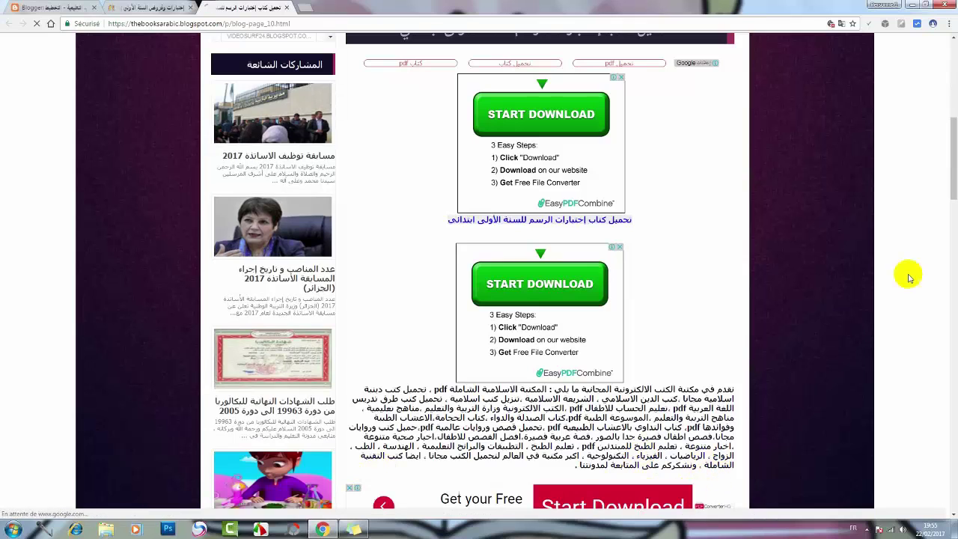
scroll(908, 278, down, 10)
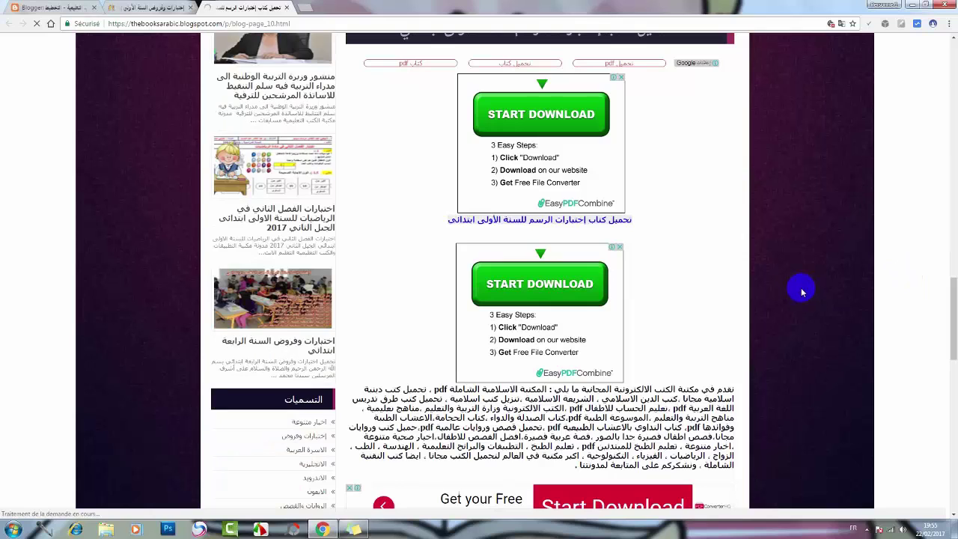
scroll(770, 291, down, 10)
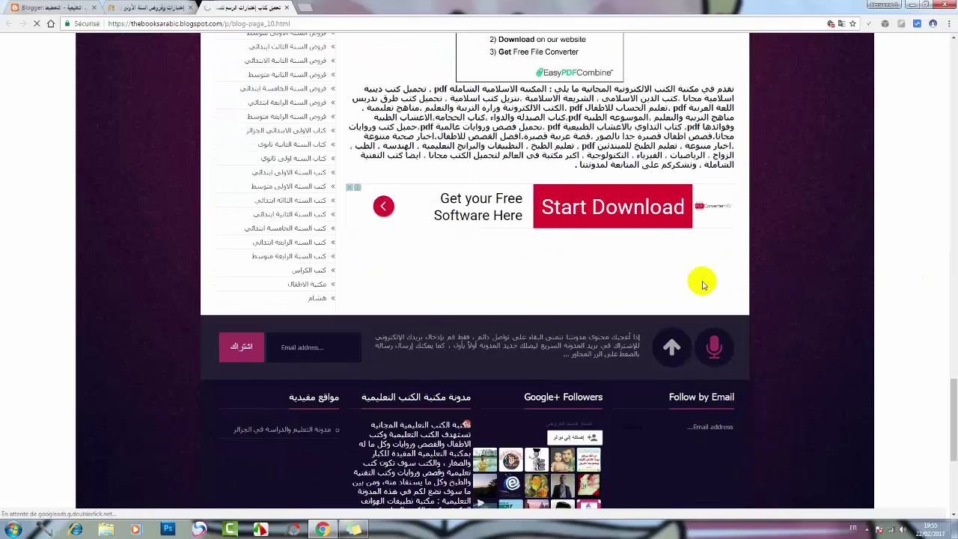
scroll(631, 238, up, 5)
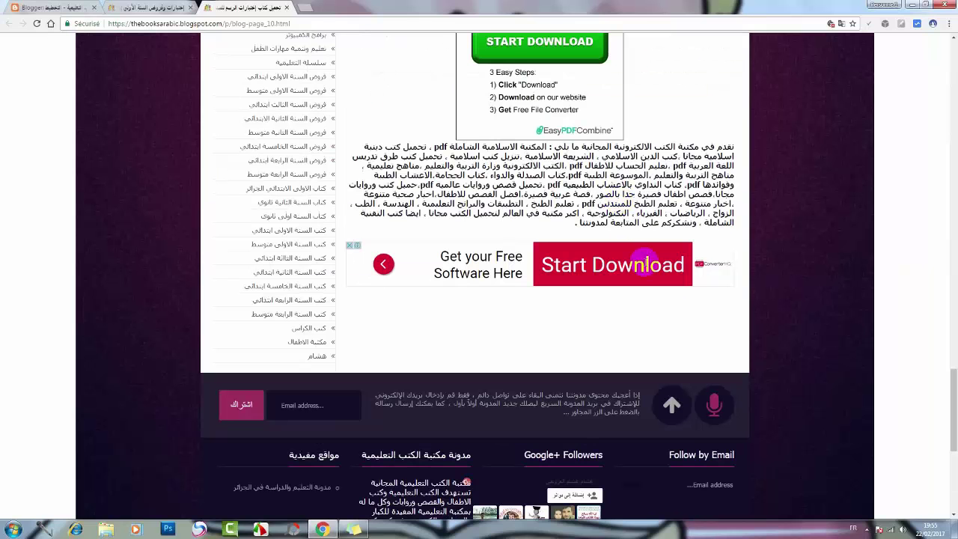
click(155, 8)
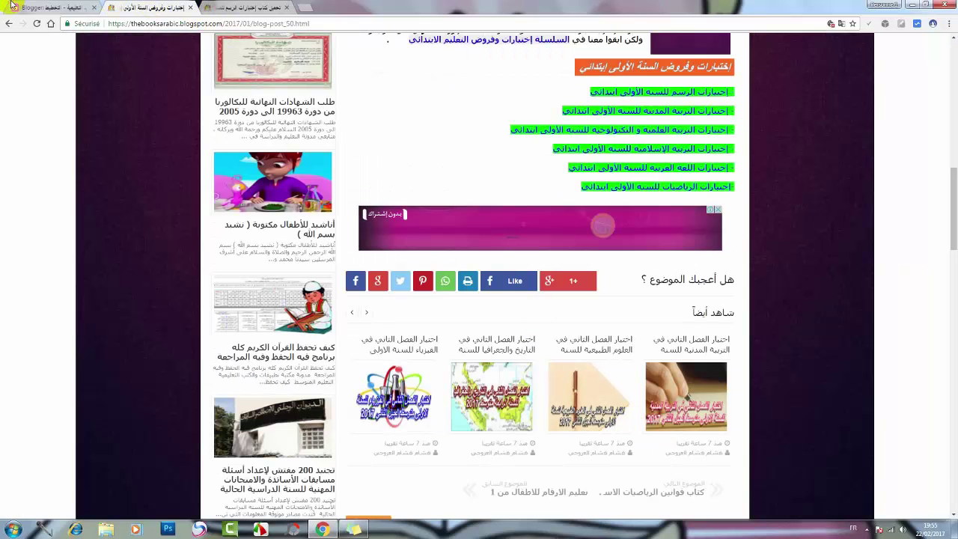
click(97, 9)
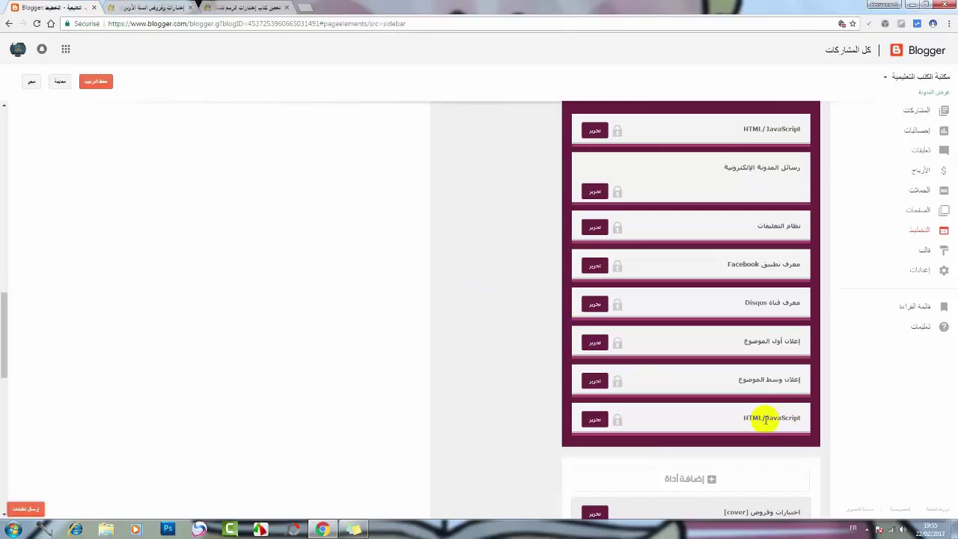
- Open the "تطبيقات وبرامج[cards]" labels gadget and show the list of labels selected for display
scroll(827, 382, down, 2)
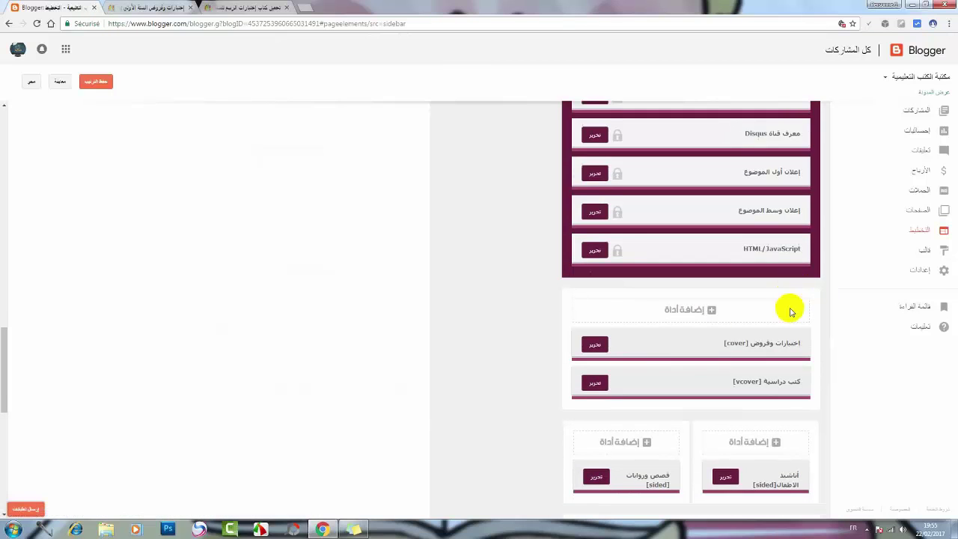
scroll(789, 308, down, 2)
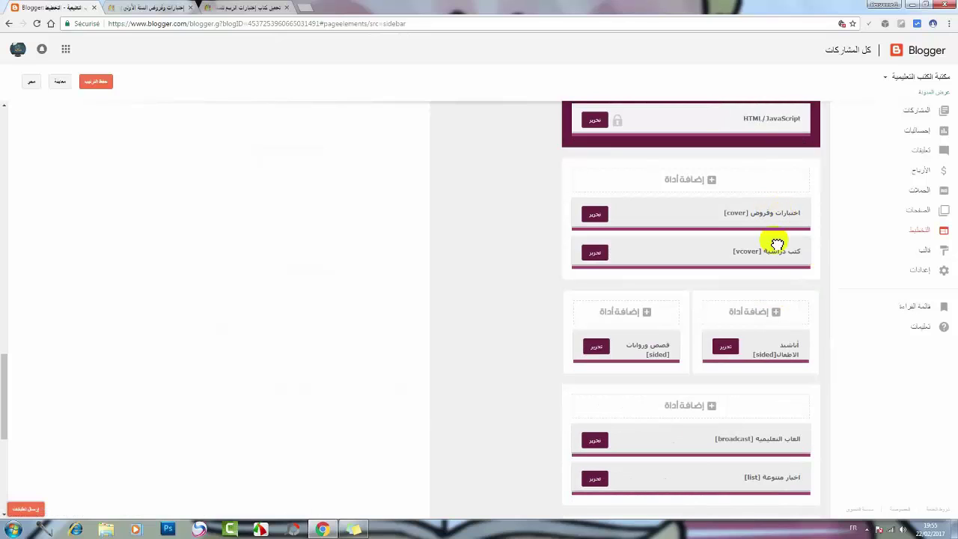
scroll(786, 307, down, 1)
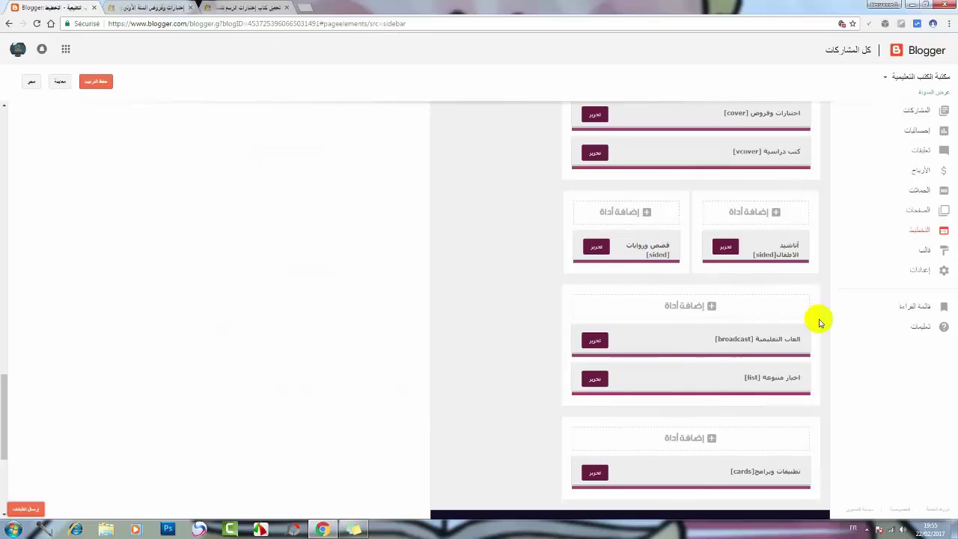
scroll(816, 318, down, 1)
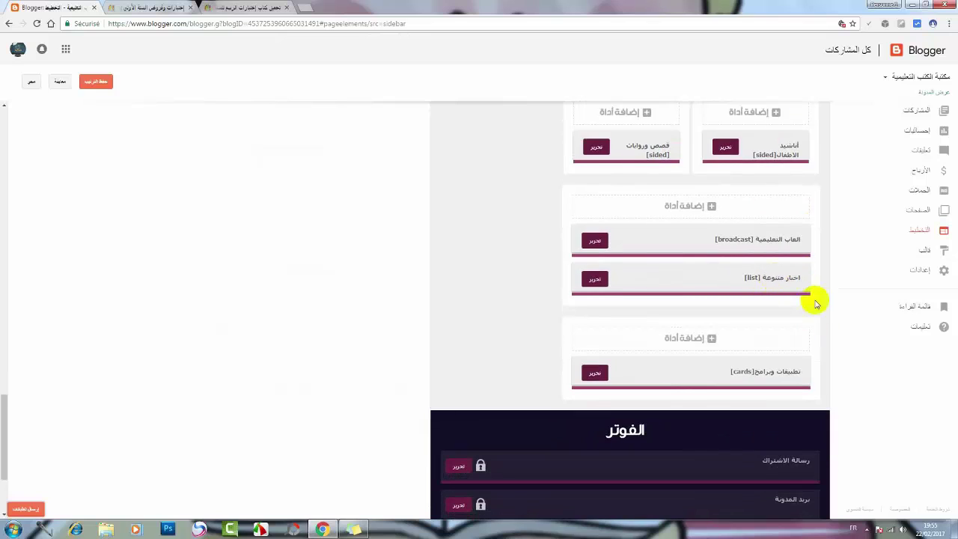
click(595, 374)
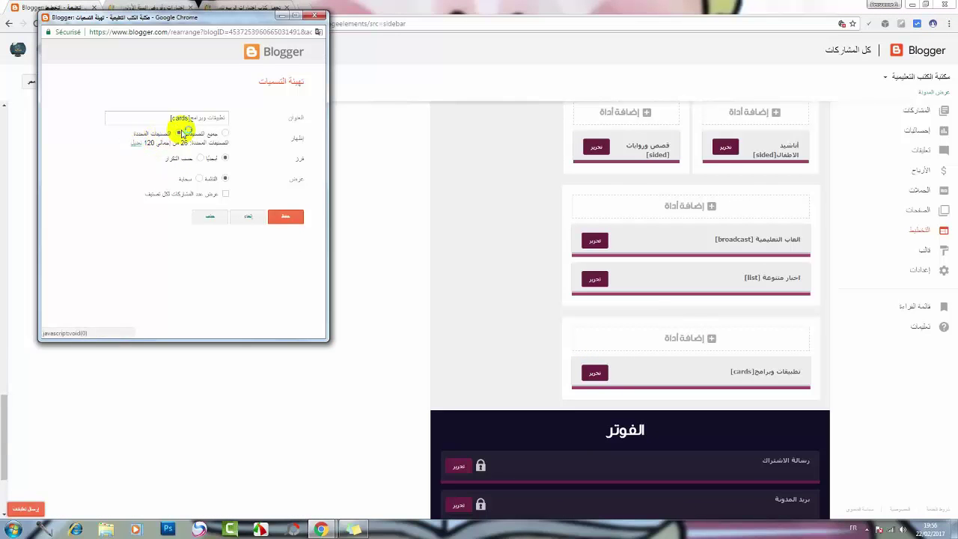
click(136, 145)
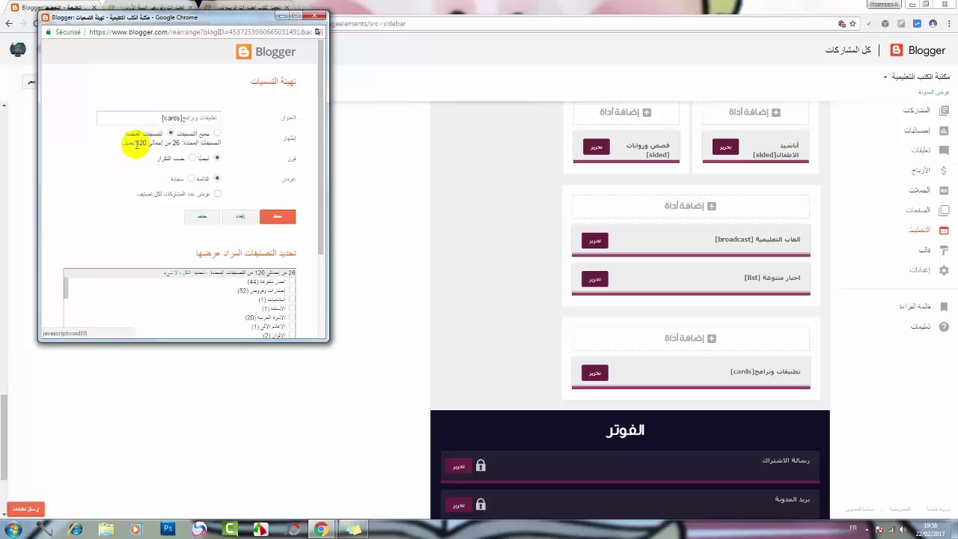
scroll(259, 246, down, 3)
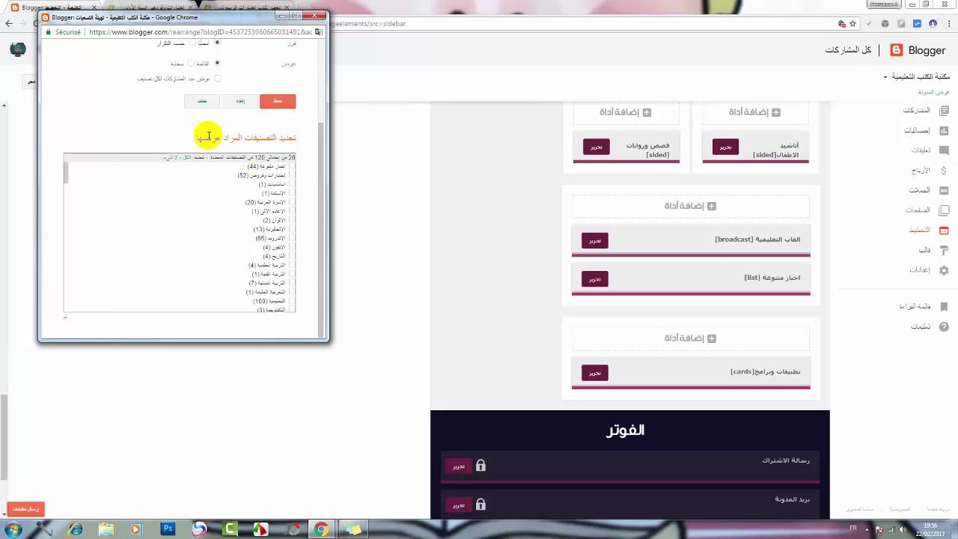